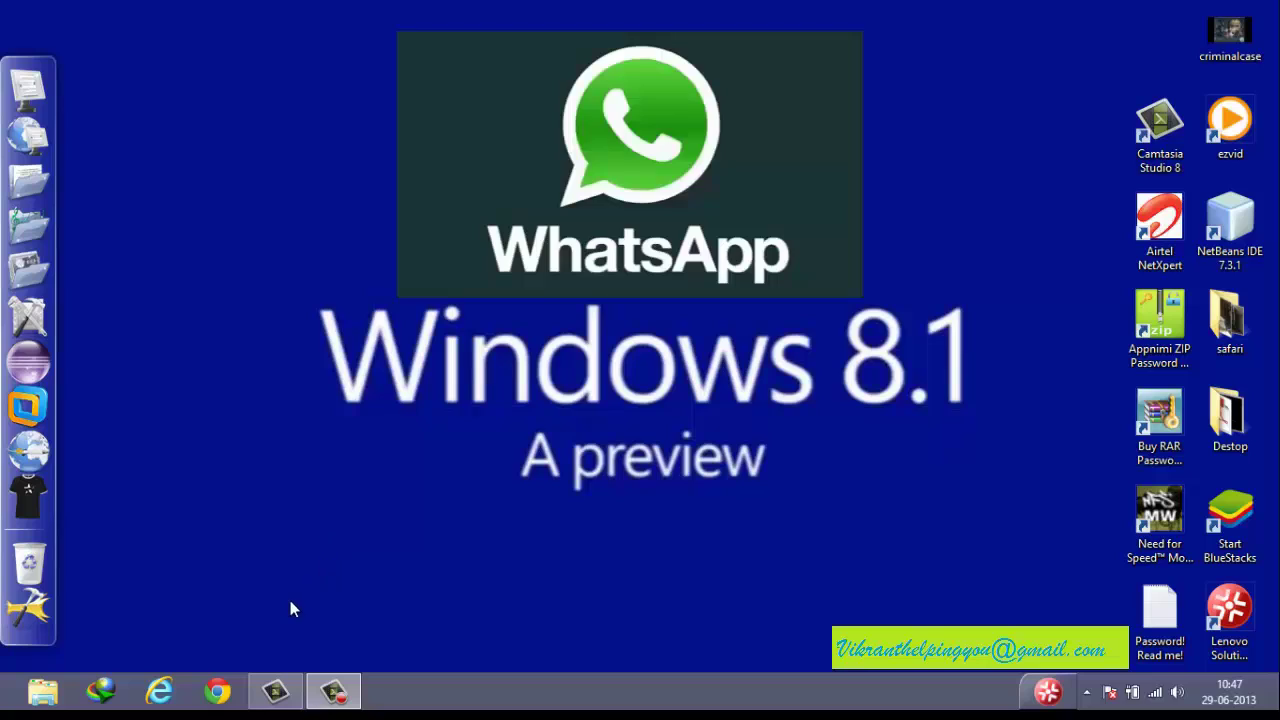
Step: Launch Google Chrome from the Windows taskbar
click(218, 690)
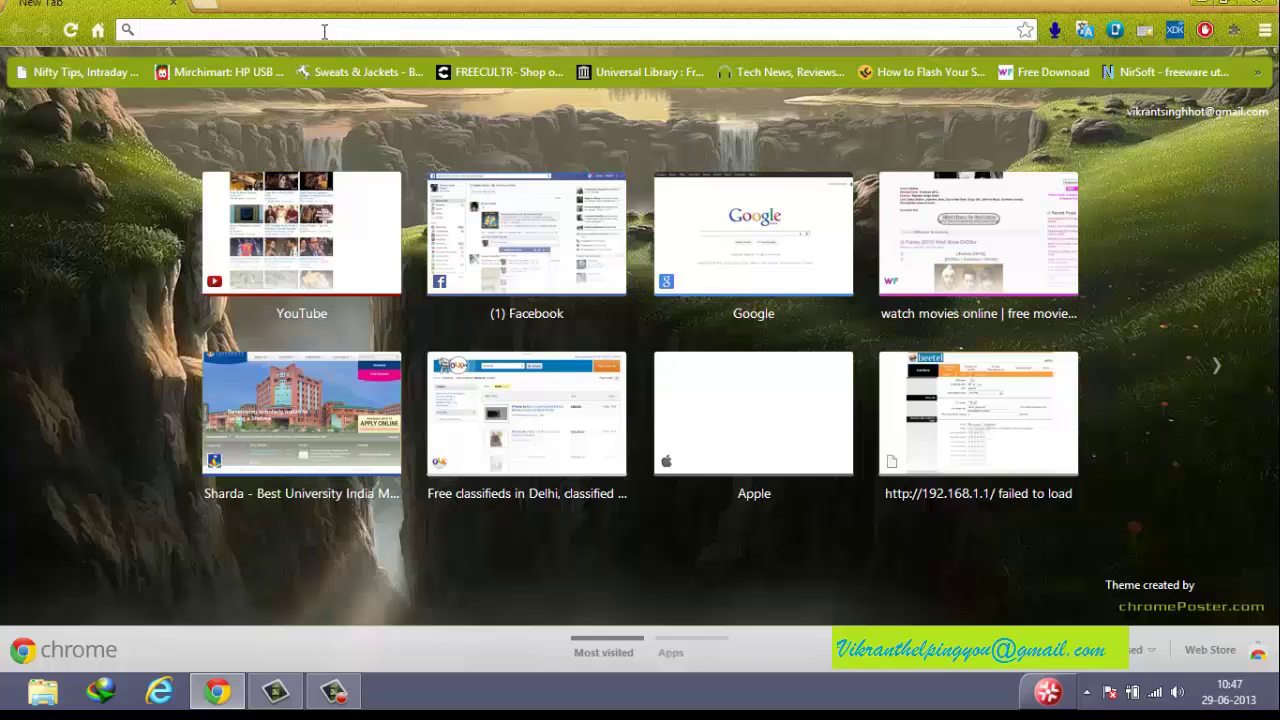
text(www.)
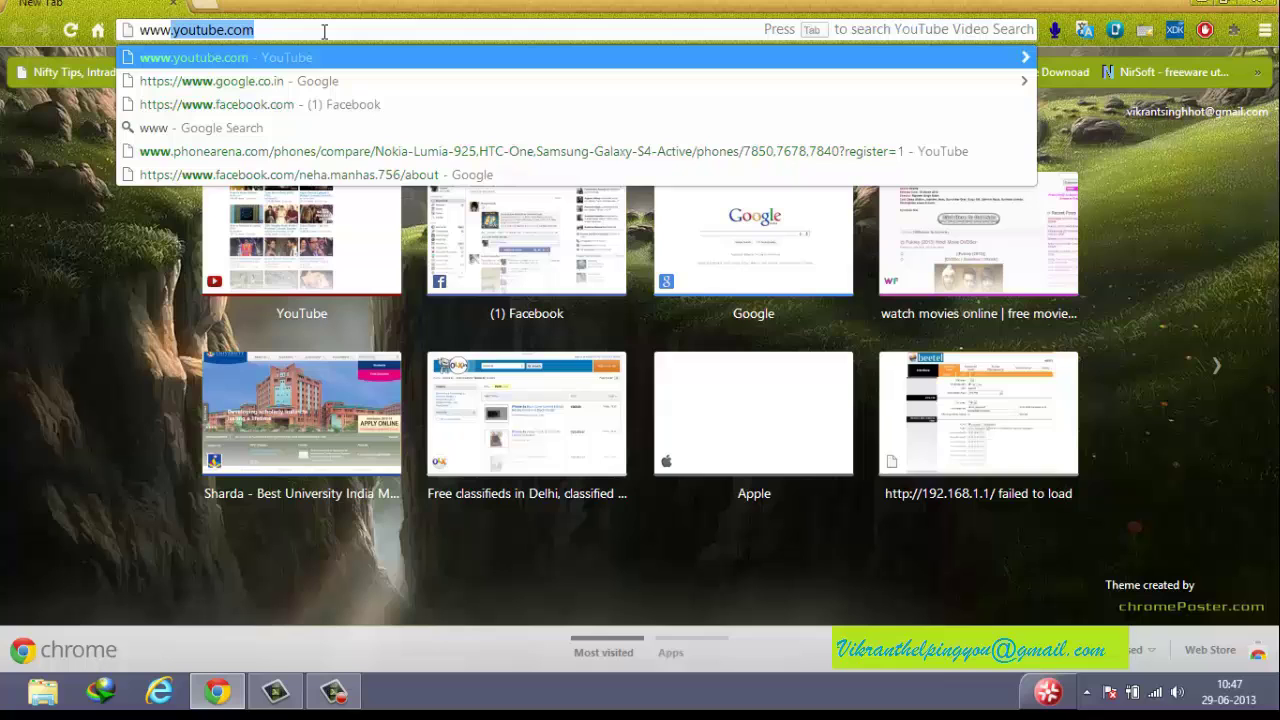
text(bluestacks.com)
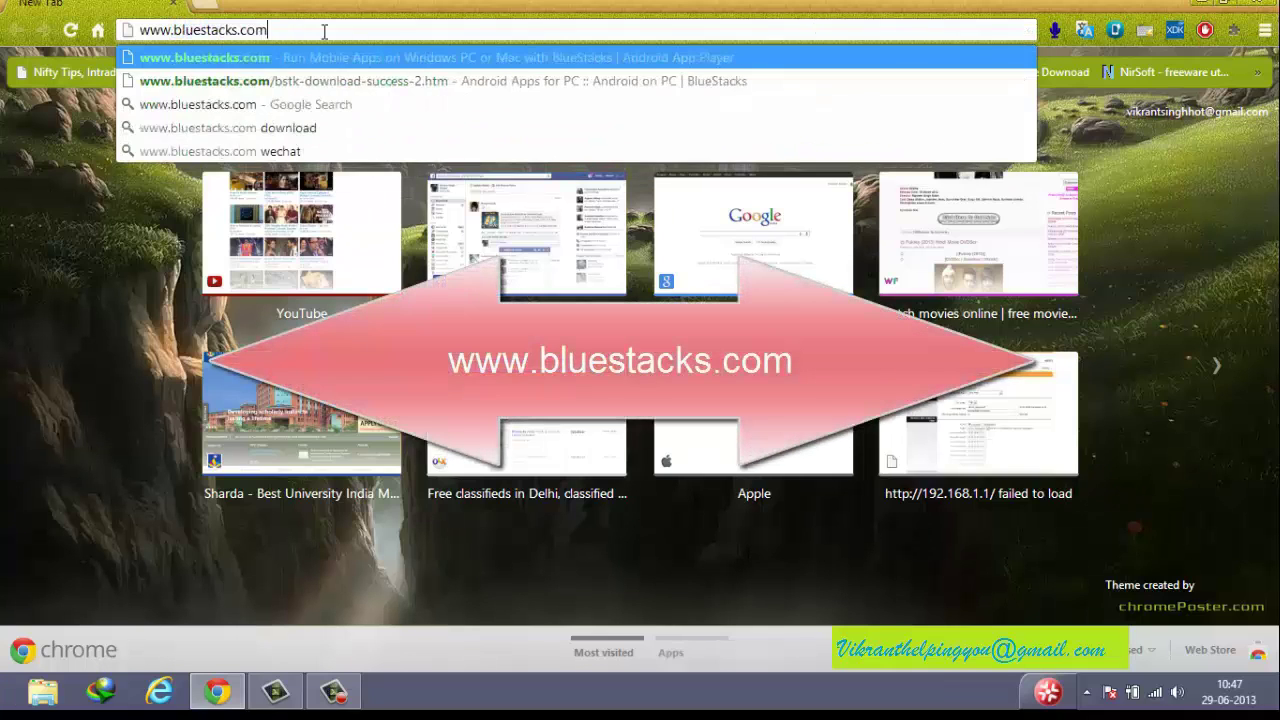
key(Return)
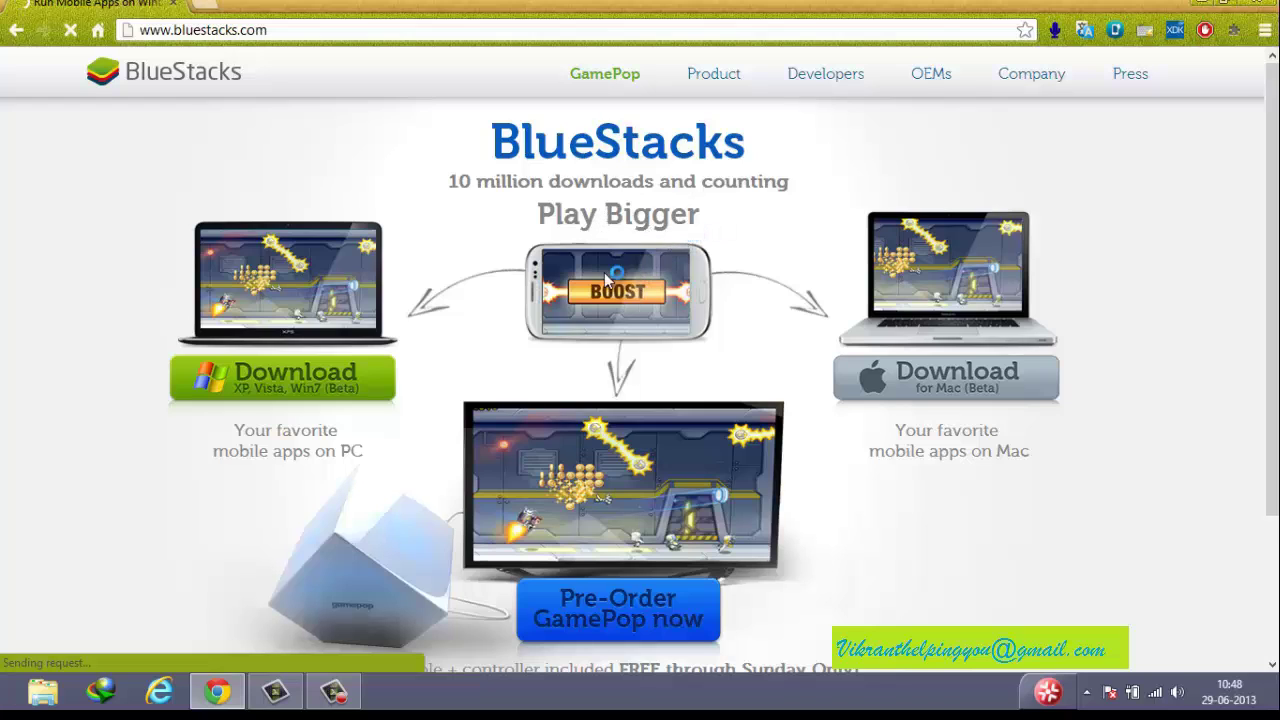
click(958, 402)
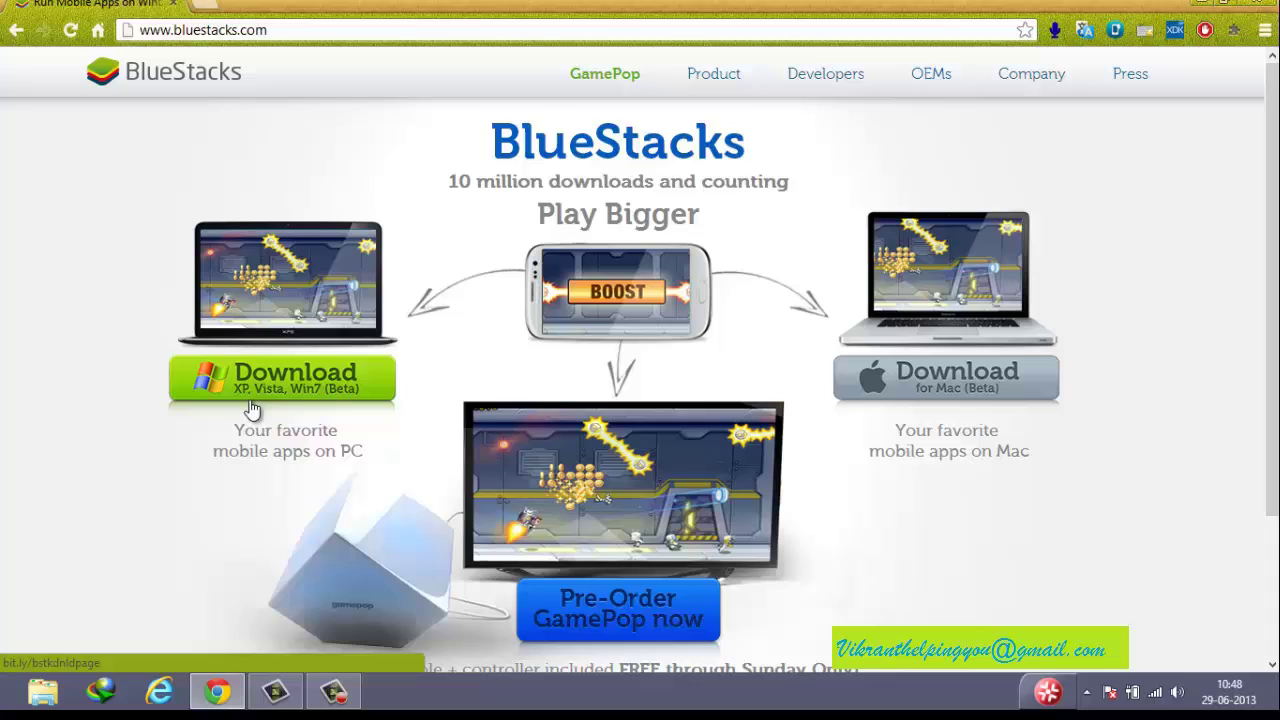
Step: Download BlueStacks-SplitInstaller_native.exe with Internet Download Manager and run the installer
click(320, 376)
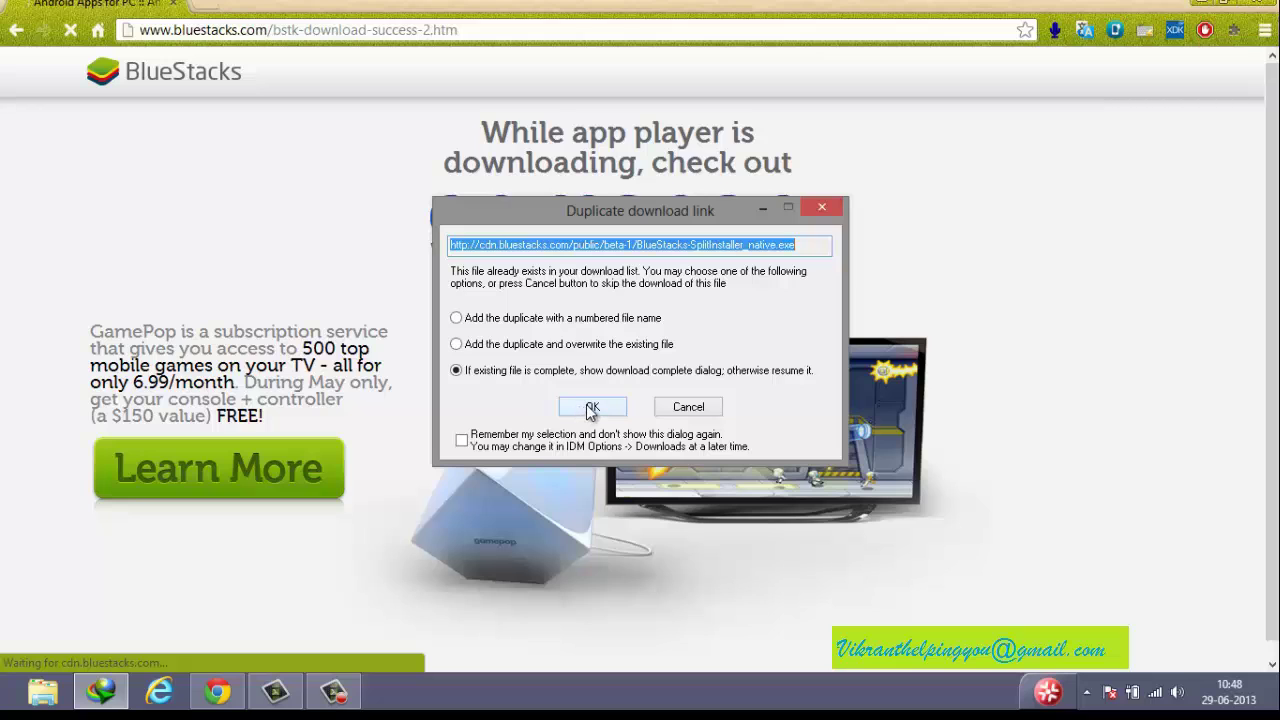
click(591, 408)
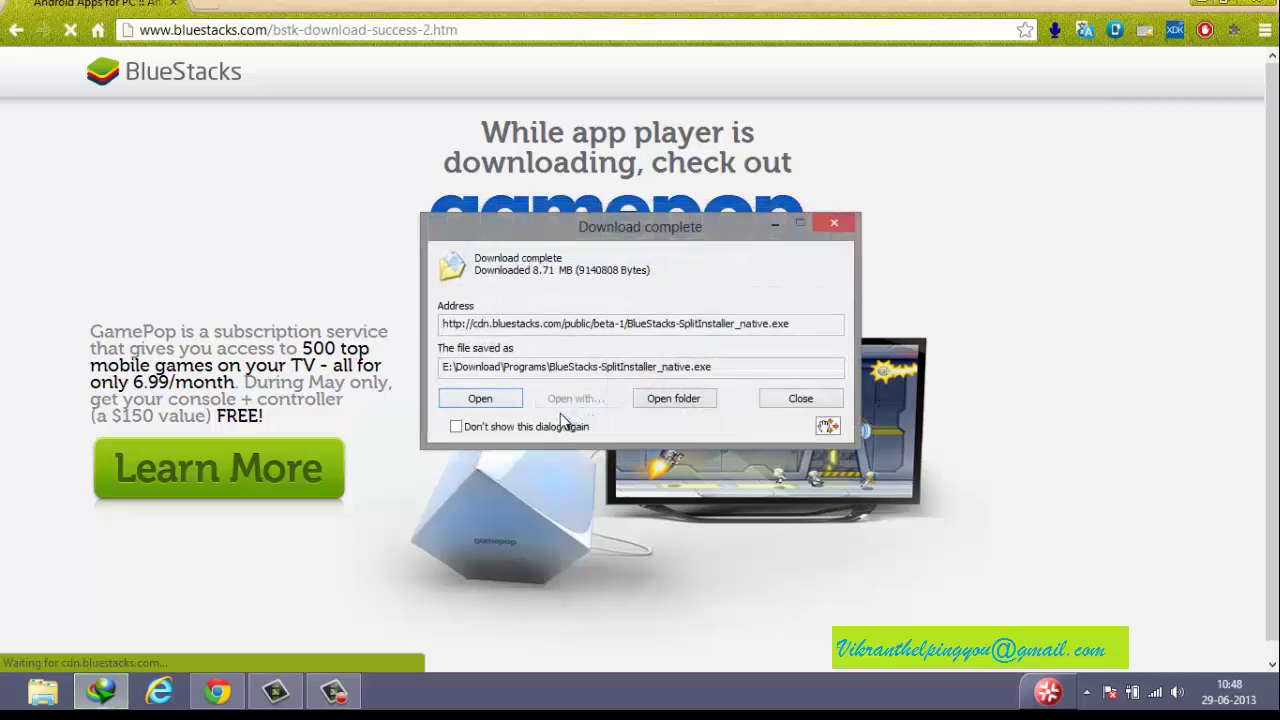
click(500, 393)
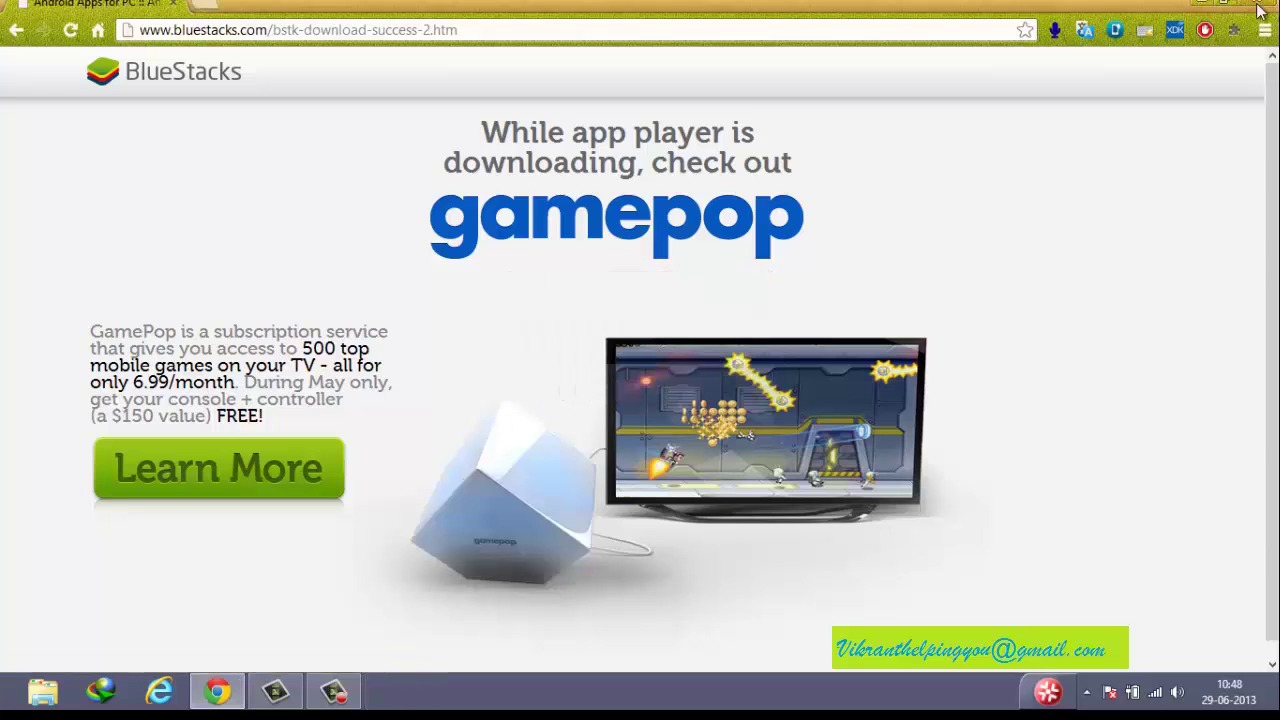
mouse_move(1262, 3)
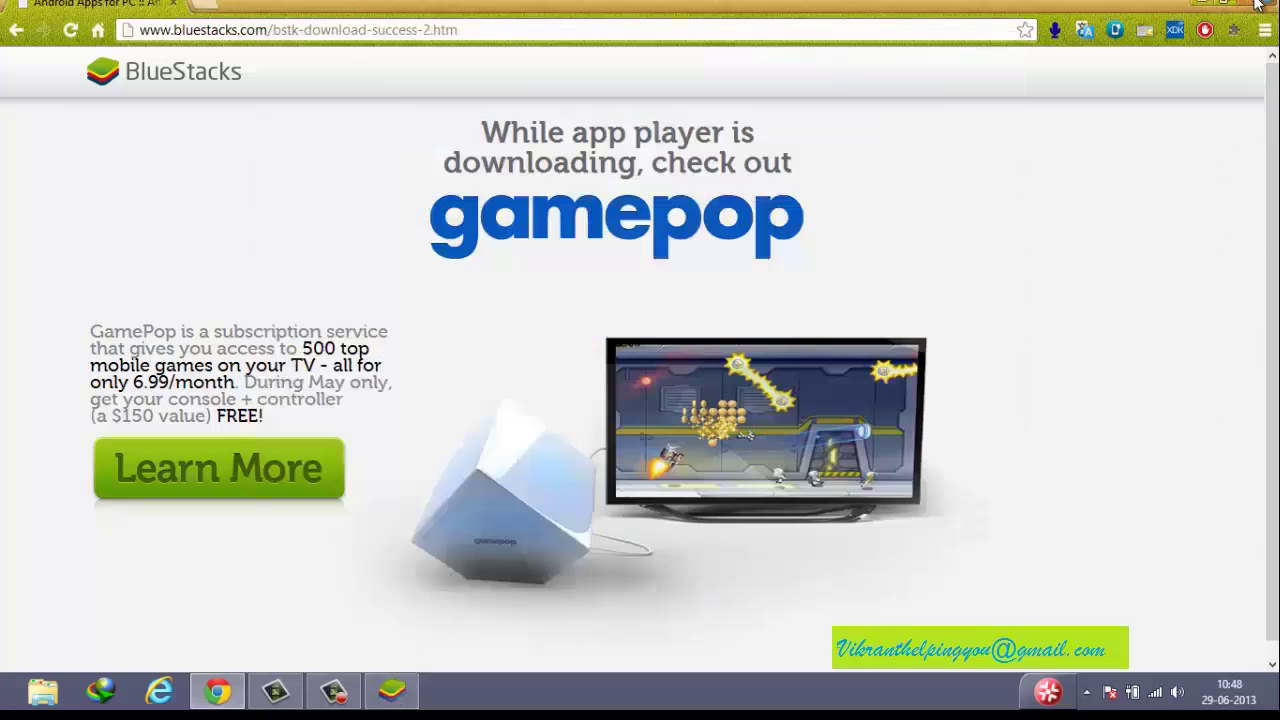
Step: Close Chrome while the BlueStacks installer finishes and the App Player starts
click(1257, 5)
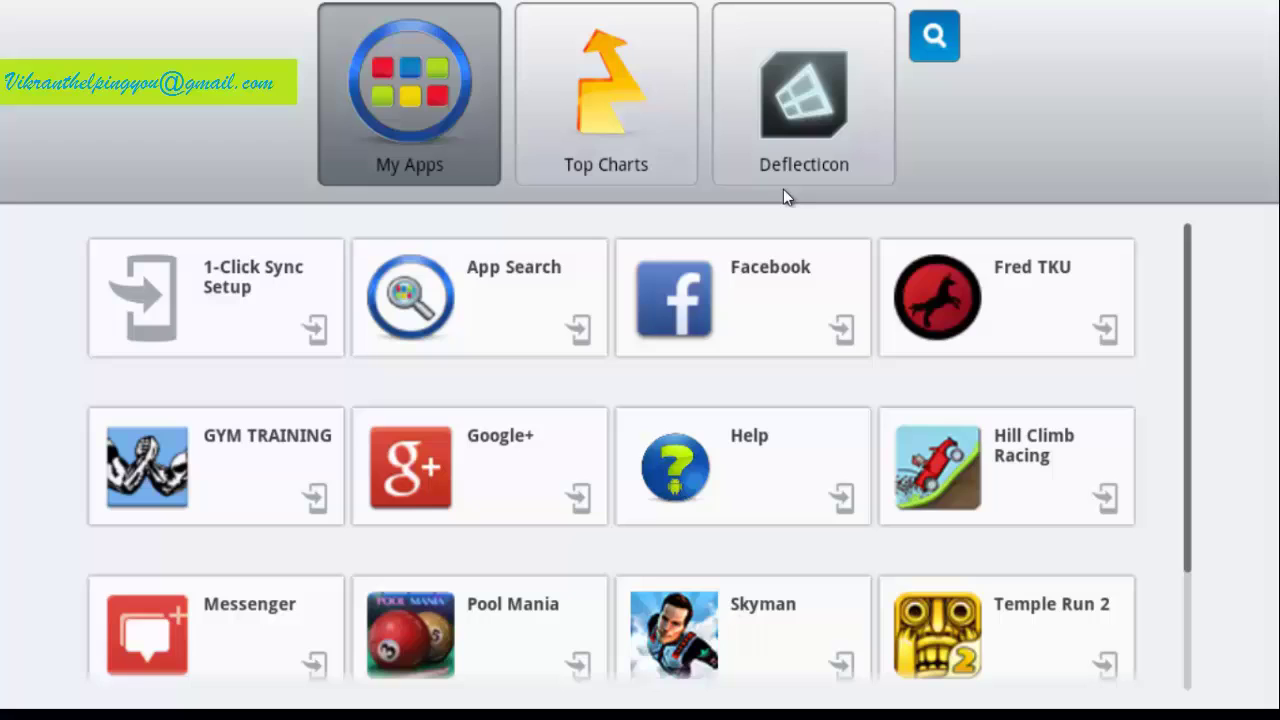
Step: Scroll My Apps to locate WhatsApp and bring up the BlueStacks control bar
scroll(830, 278, down, 2)
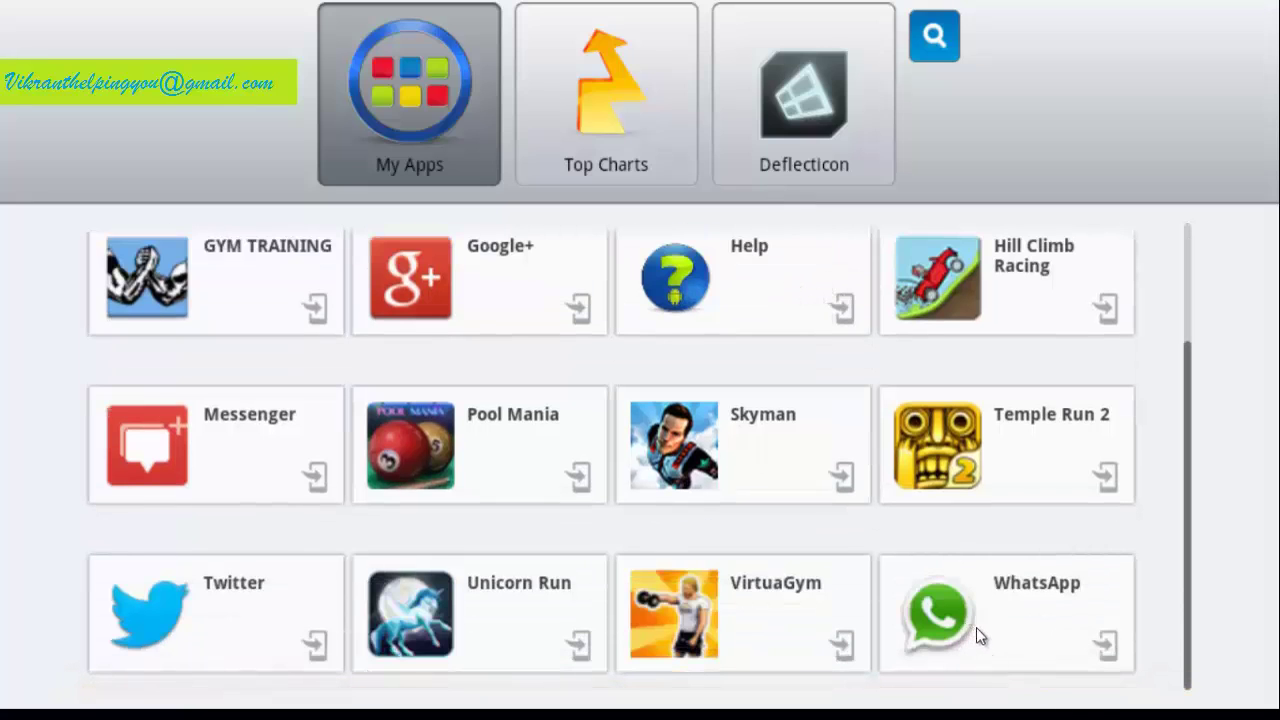
mouse_move(996, 610)
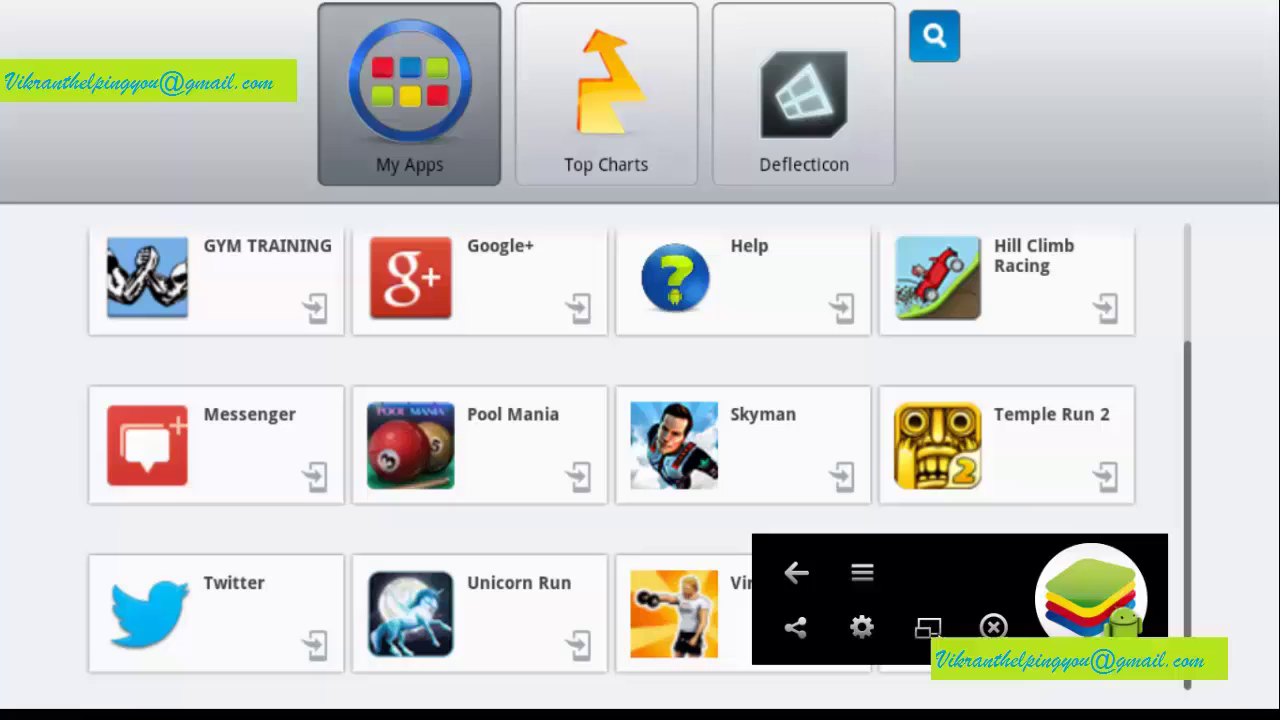
Step: Uninstall WhatsApp through Settings > Manage Applications and confirm the deletion
click(861, 630)
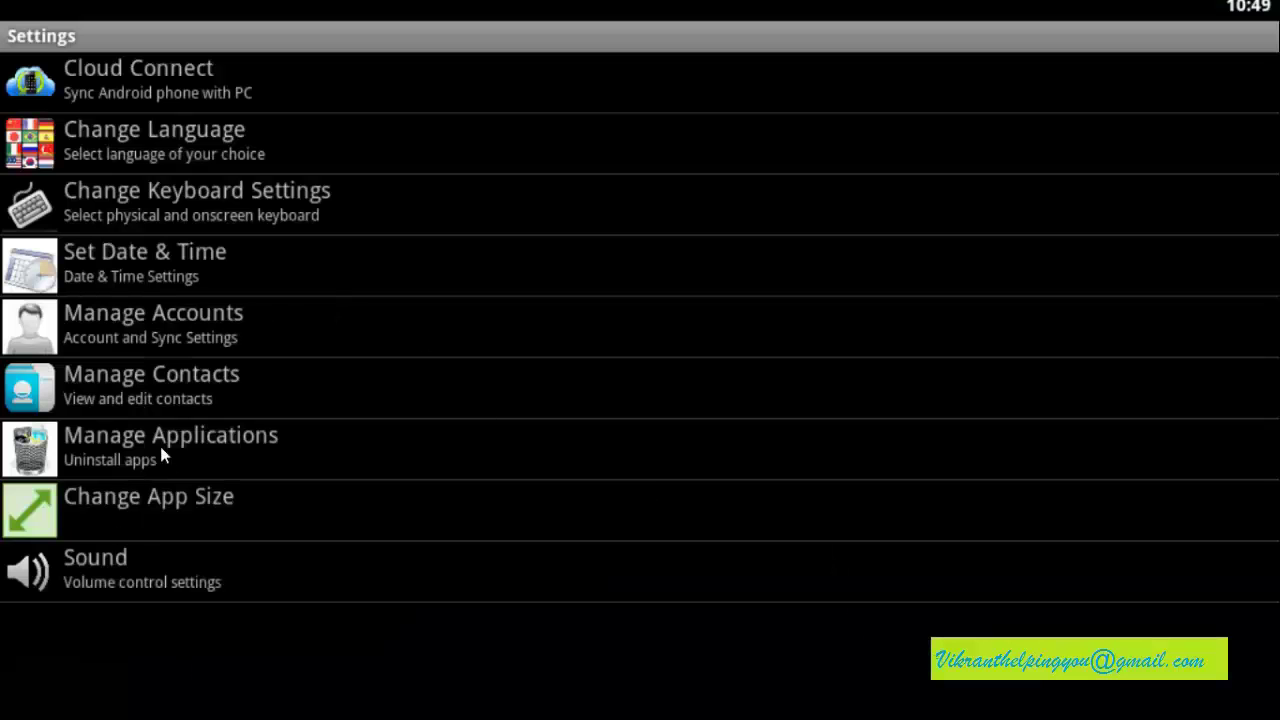
click(160, 440)
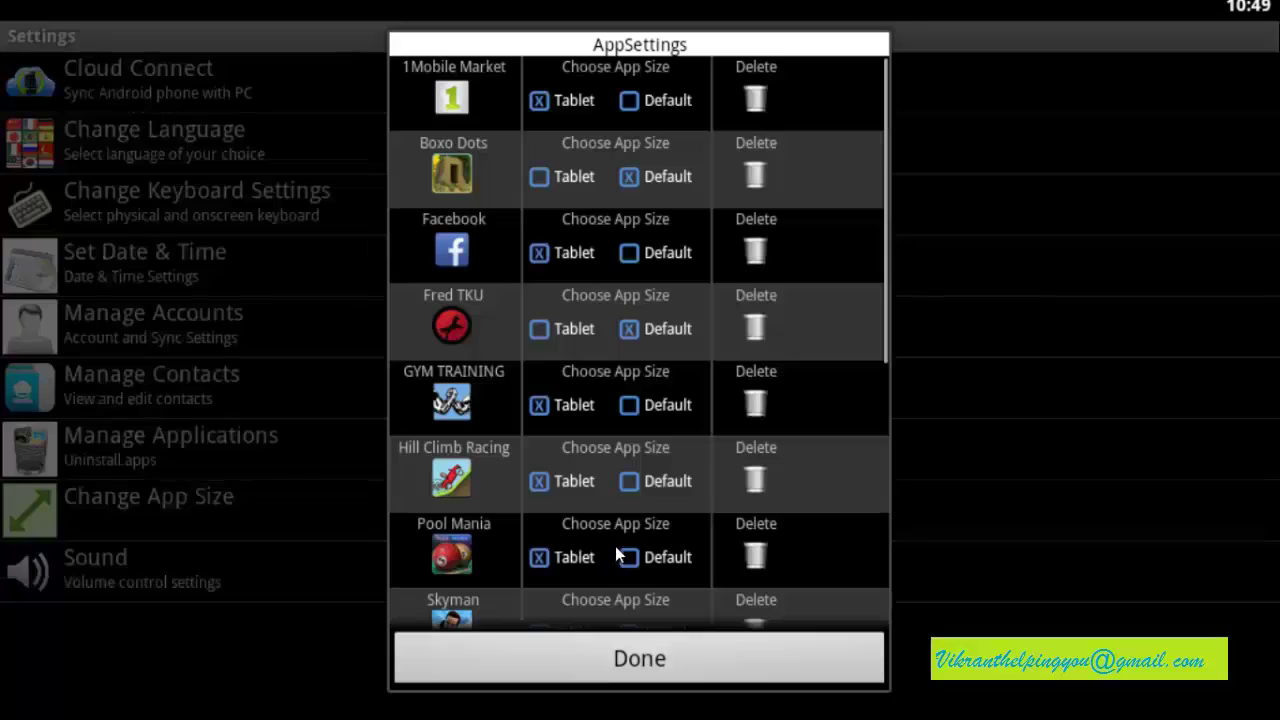
scroll(616, 548, down, 5)
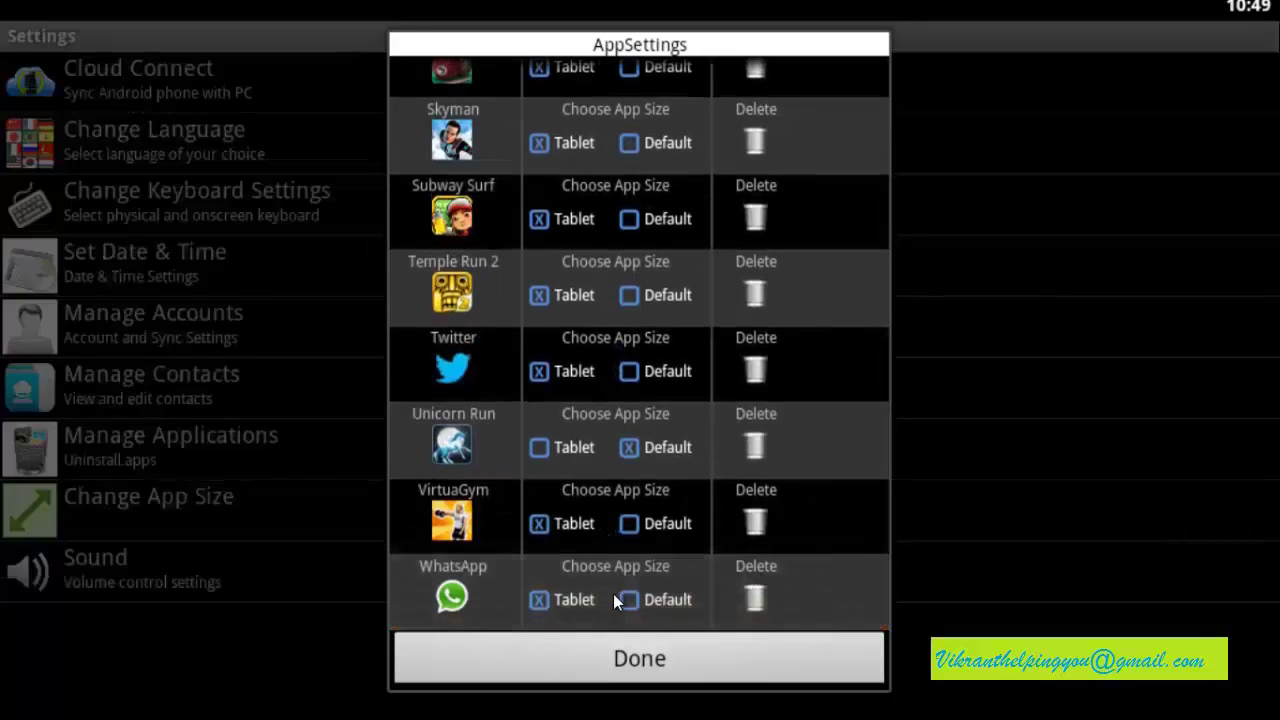
click(756, 606)
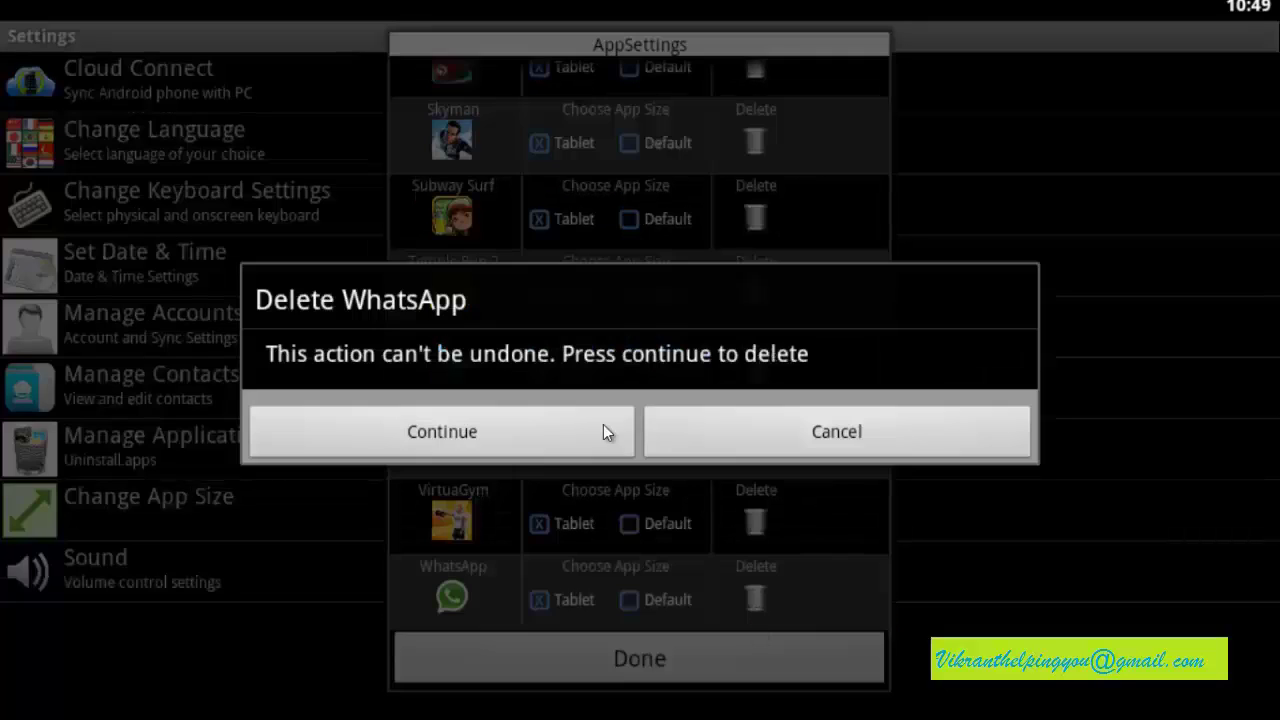
click(553, 425)
click(683, 666)
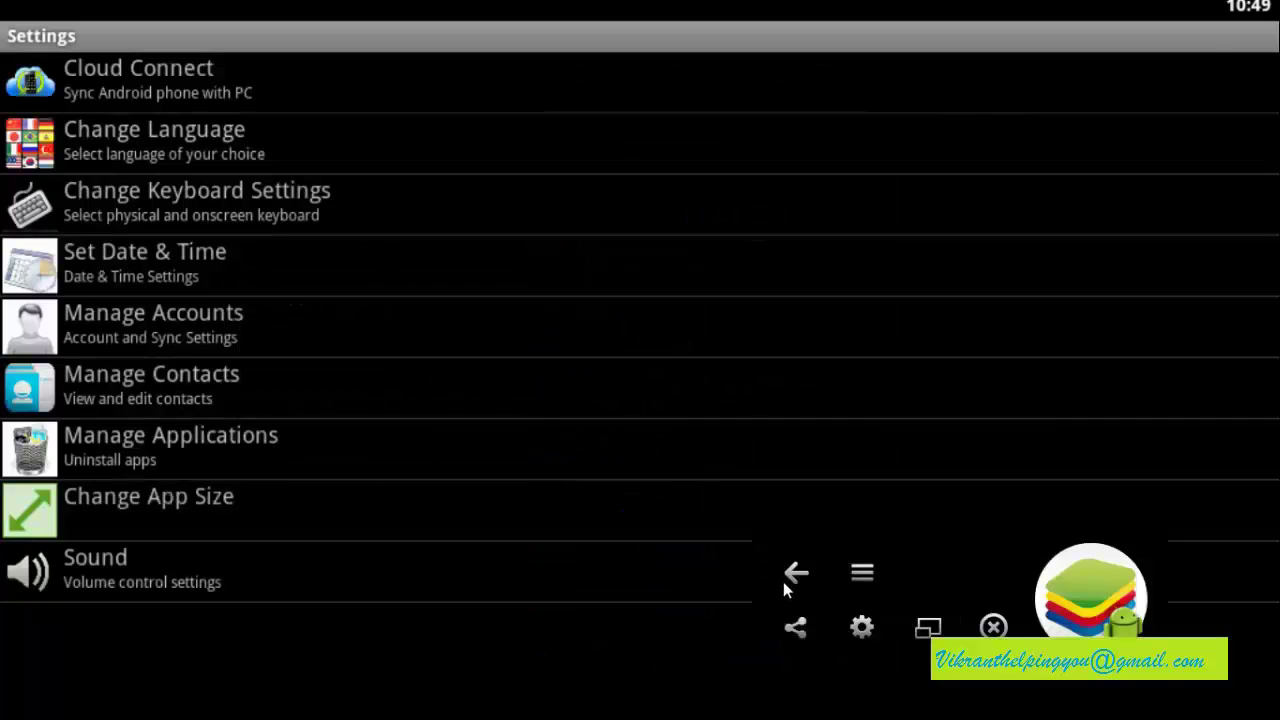
Step: Return to My Apps and check that WhatsApp is no longer listed
click(794, 574)
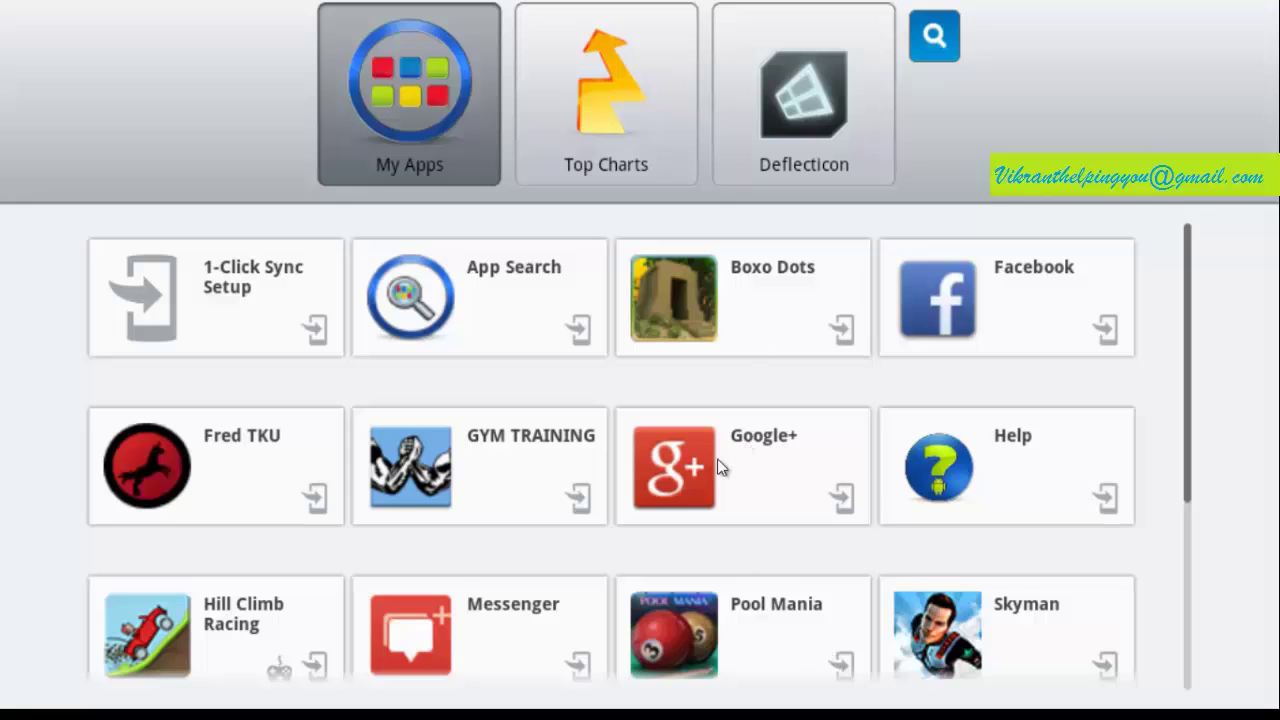
scroll(712, 458, down, 3)
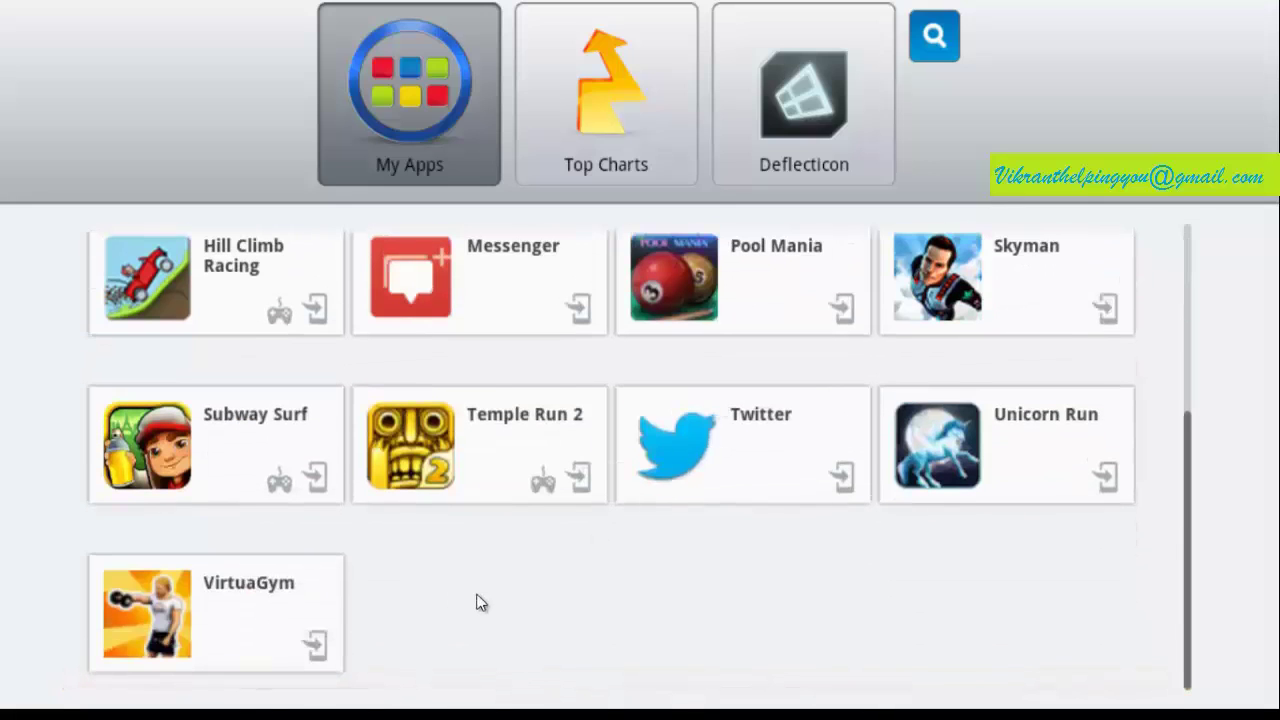
scroll(477, 603, up, 3)
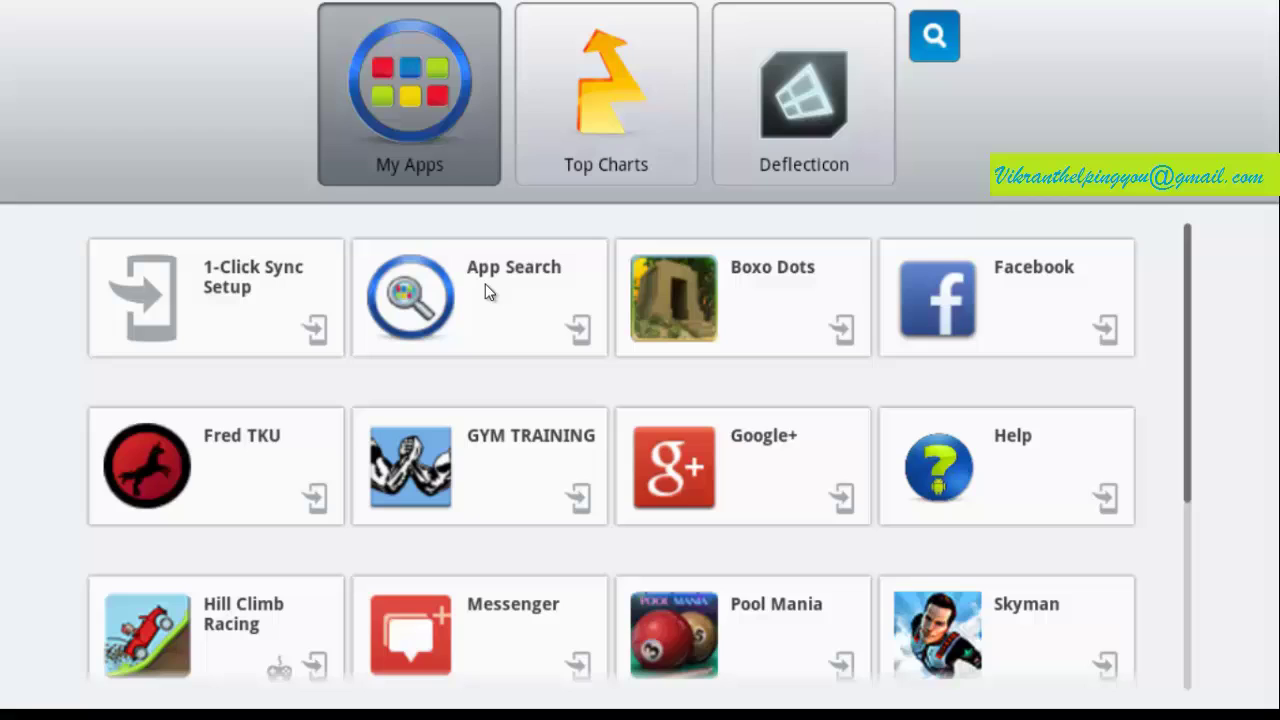
Step: Search apps for 'whatsapp', try installing WhatsApp Messenger, and dismiss Network Unreachable
click(933, 38)
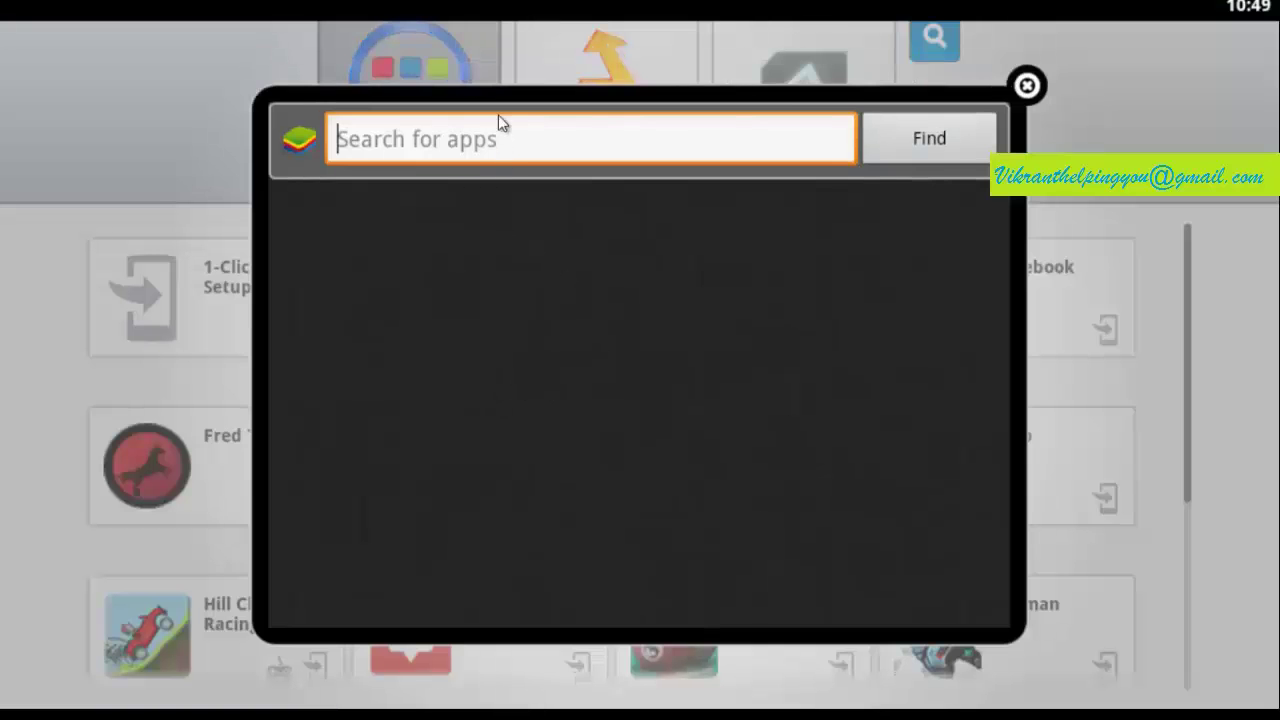
text(what)
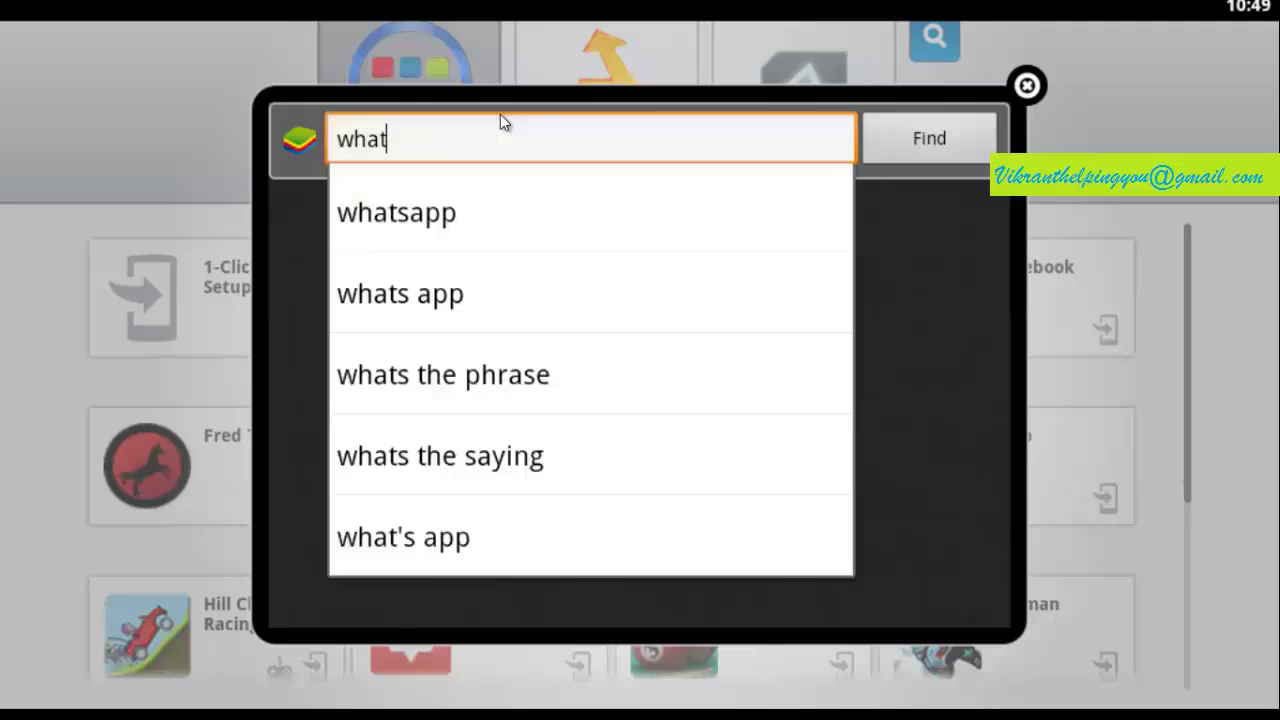
text(saa)
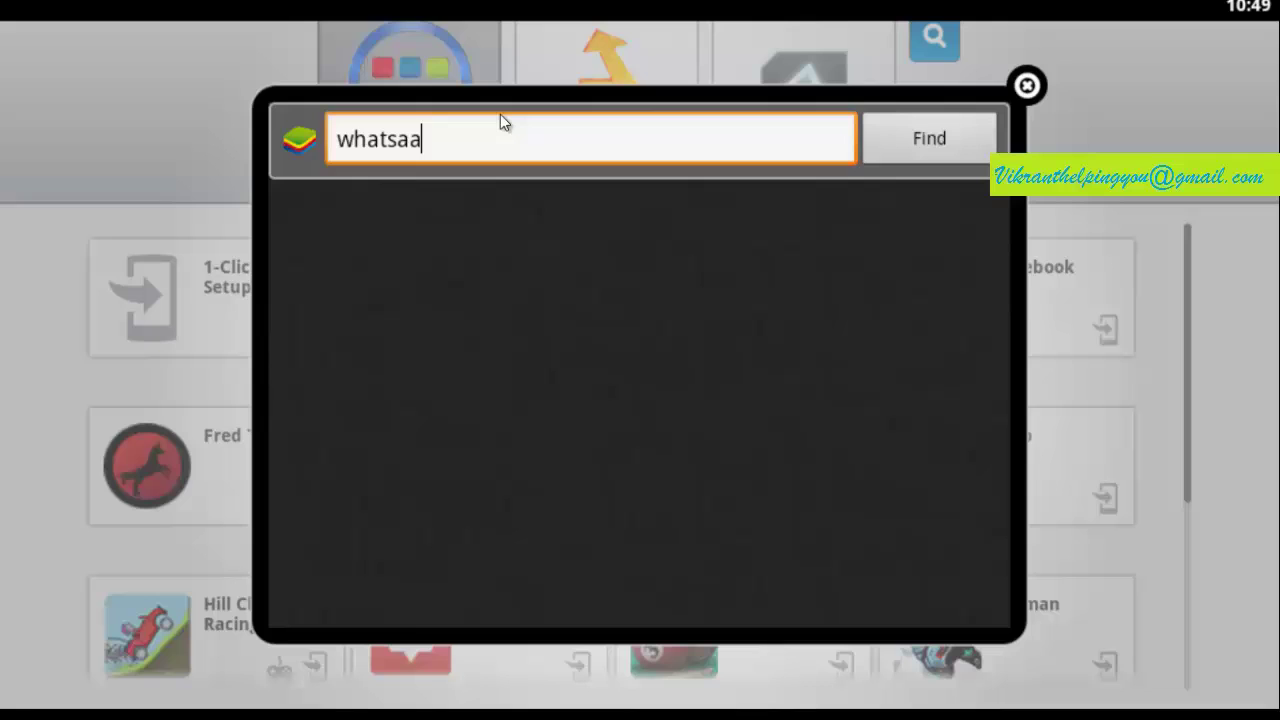
key(BackSpace)
text(pp)
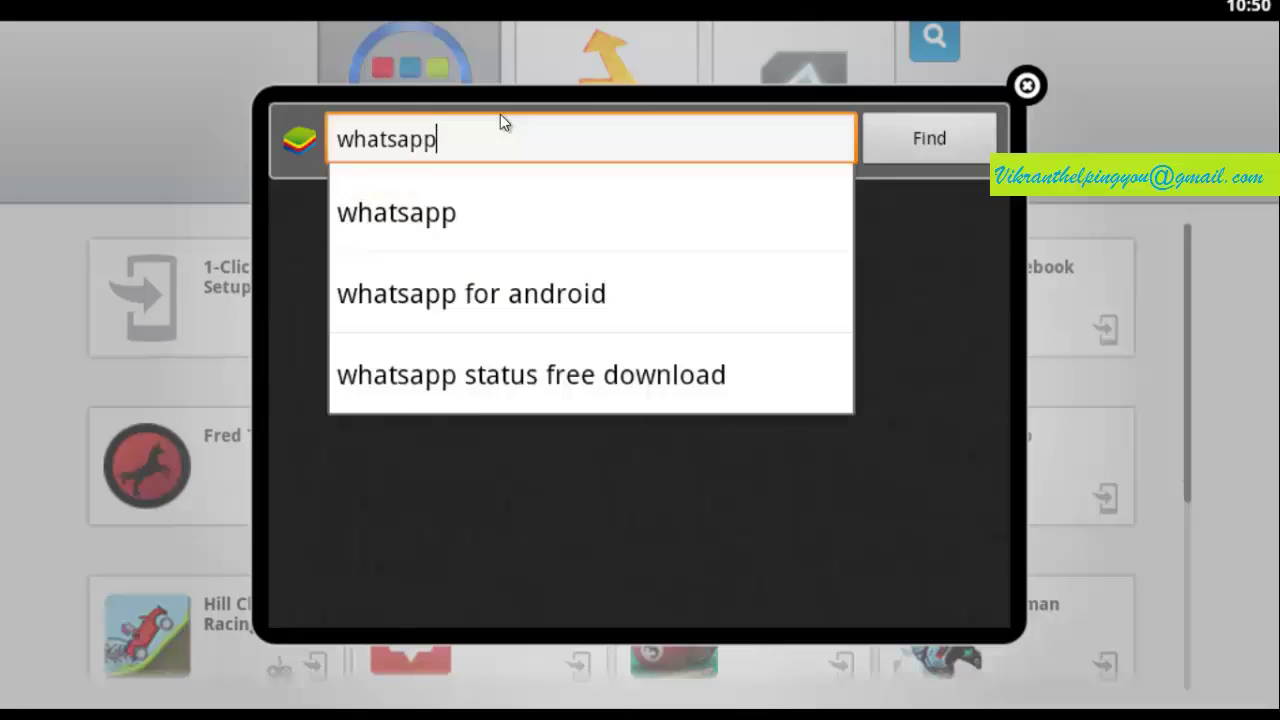
key(Return)
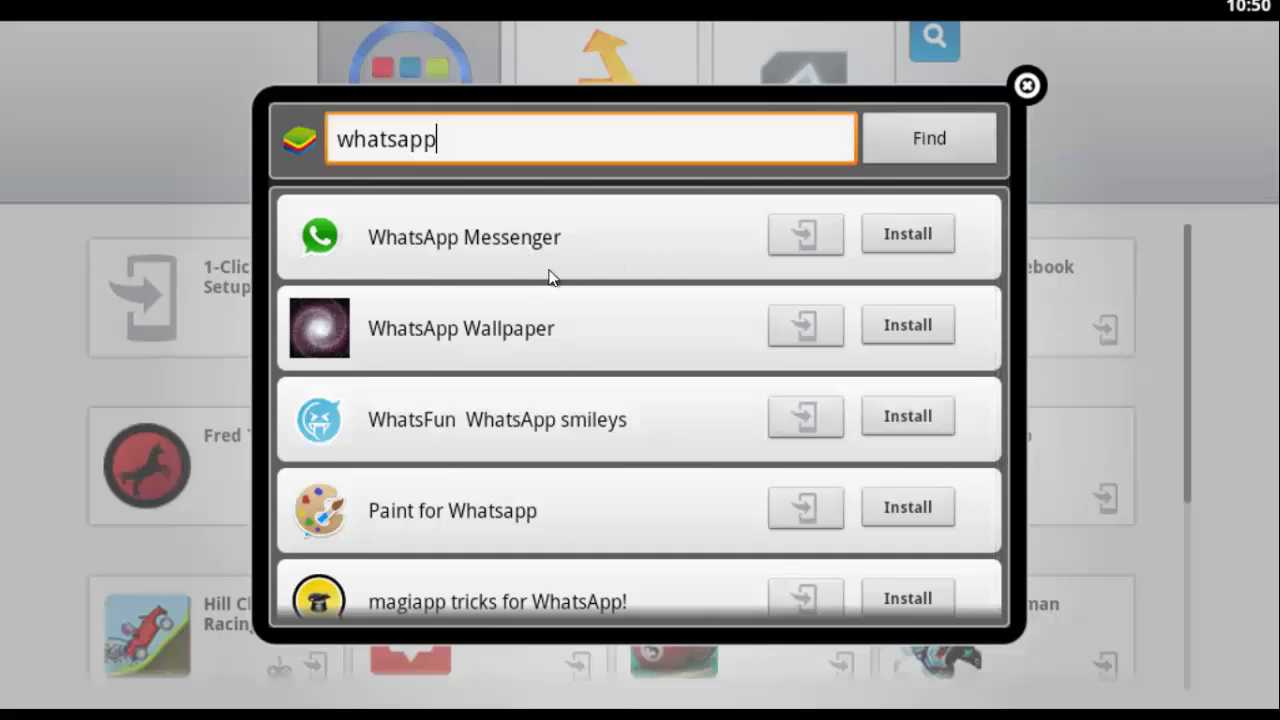
click(908, 240)
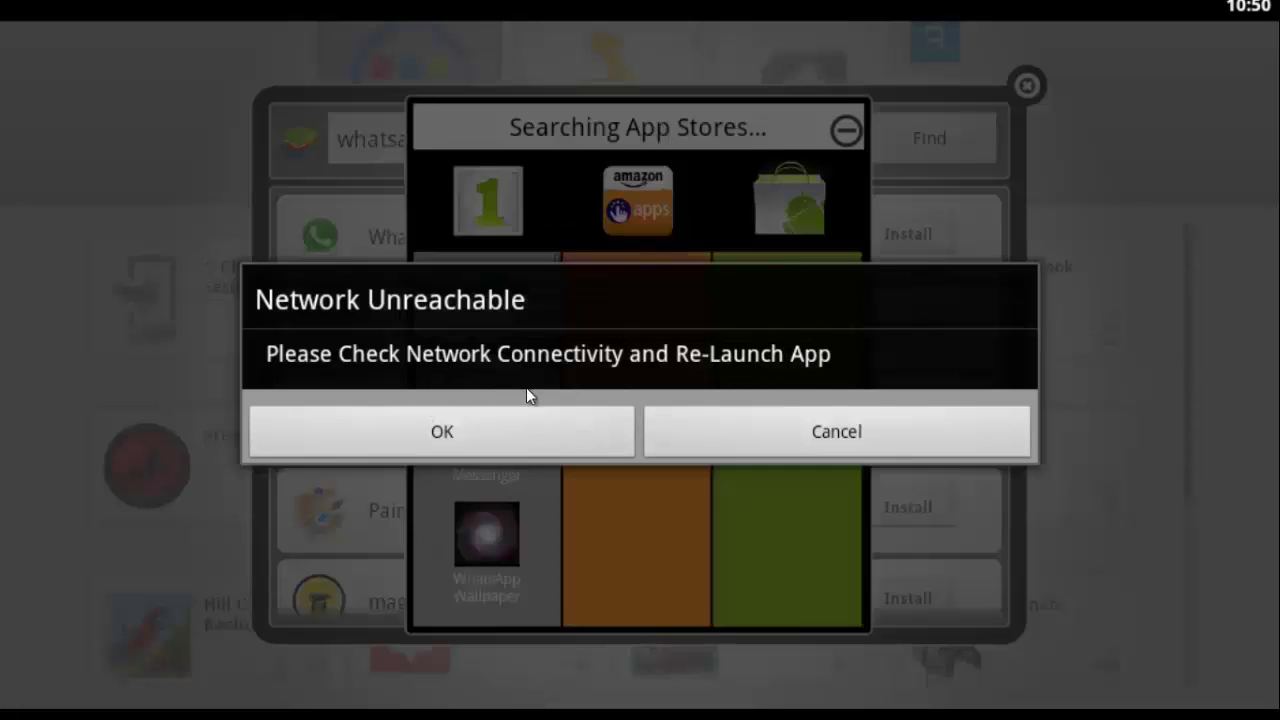
click(577, 436)
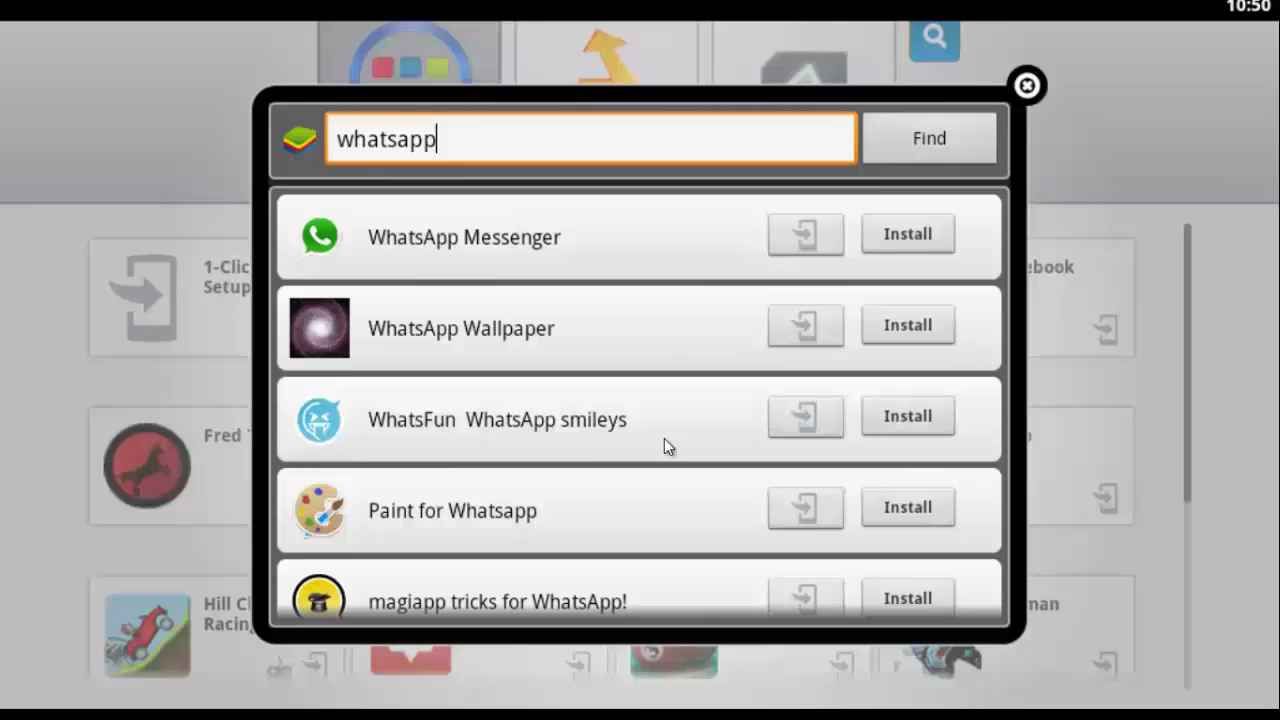
Step: Install WhatsApp Messenger from Google Play, accept its permissions, and open it
click(890, 238)
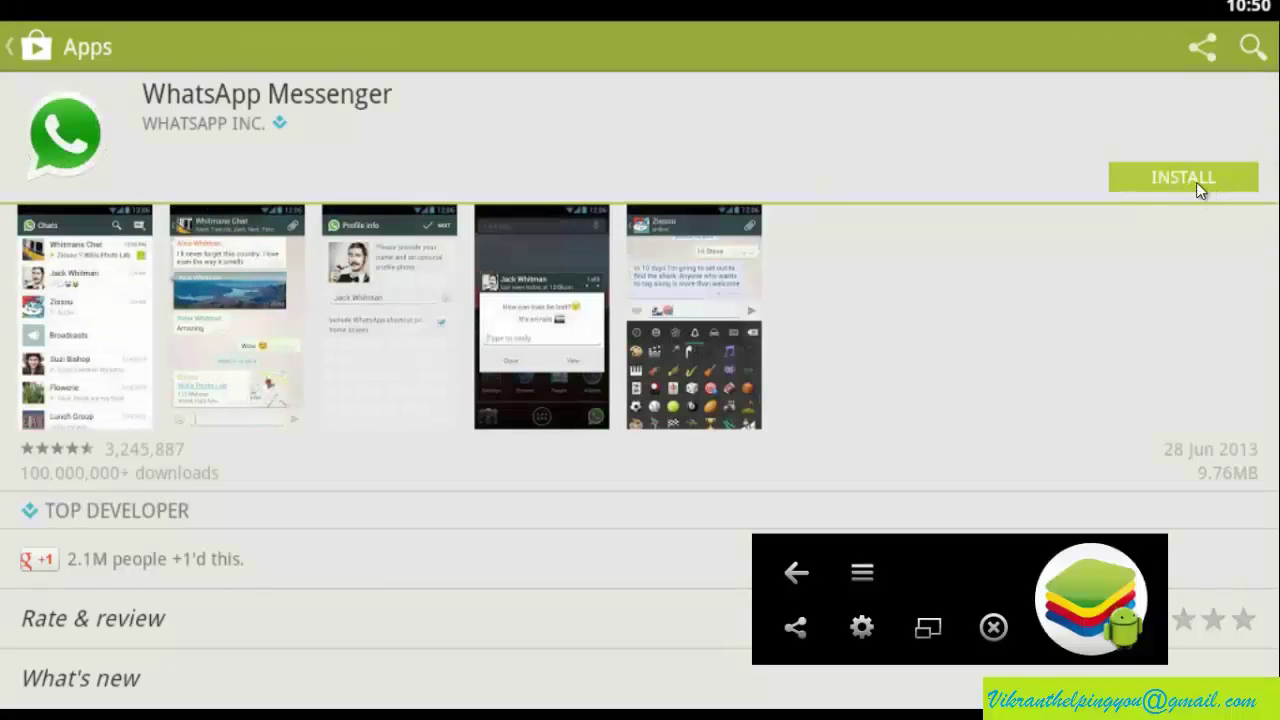
click(1190, 178)
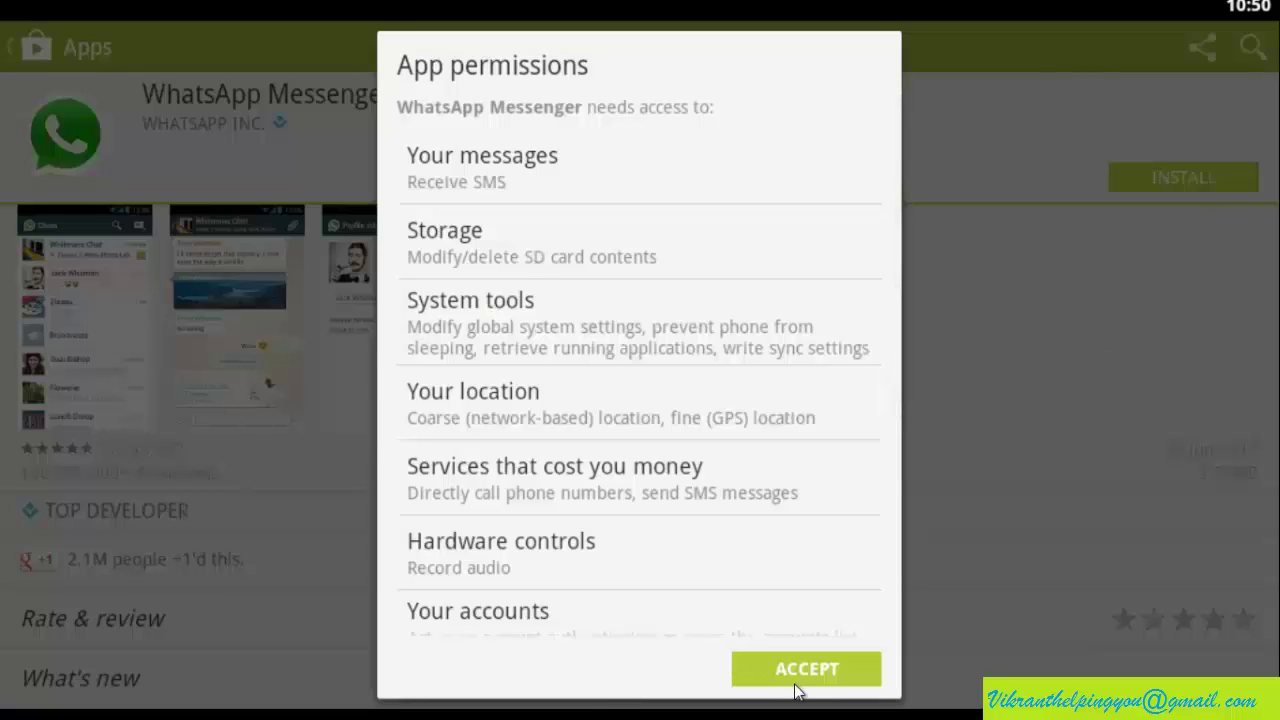
click(795, 682)
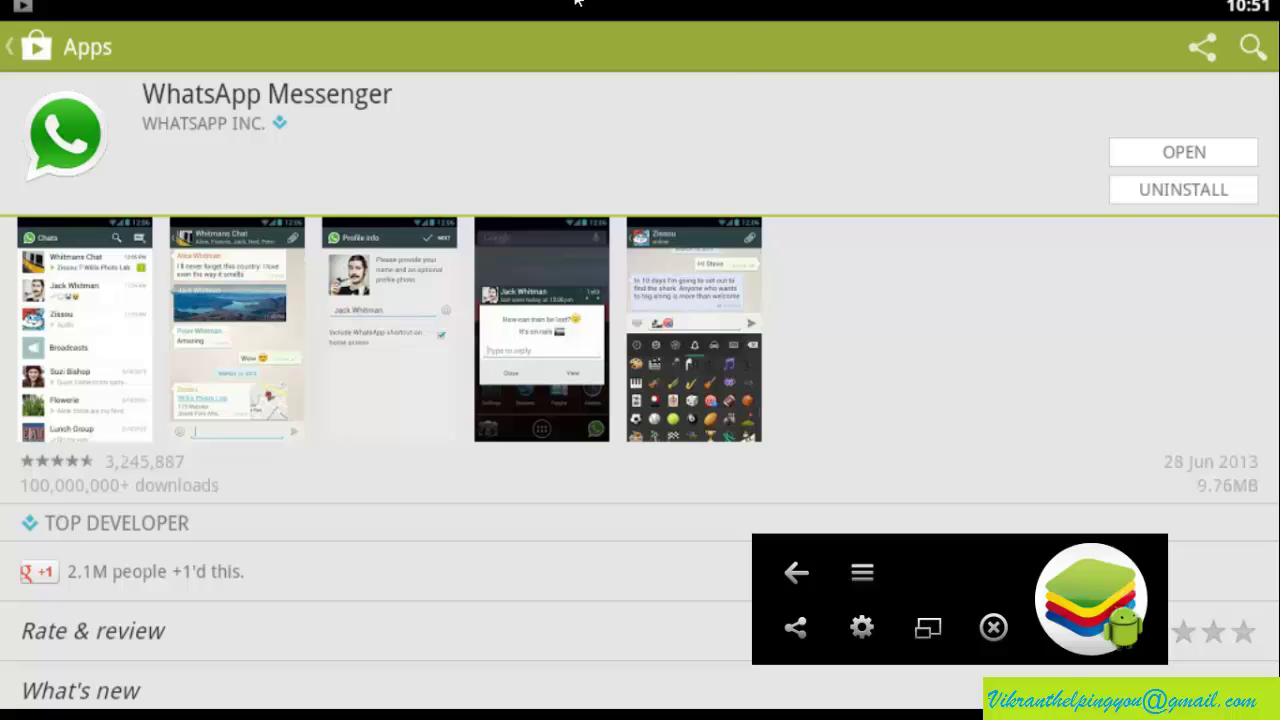
drag(579, 4, 600, 614)
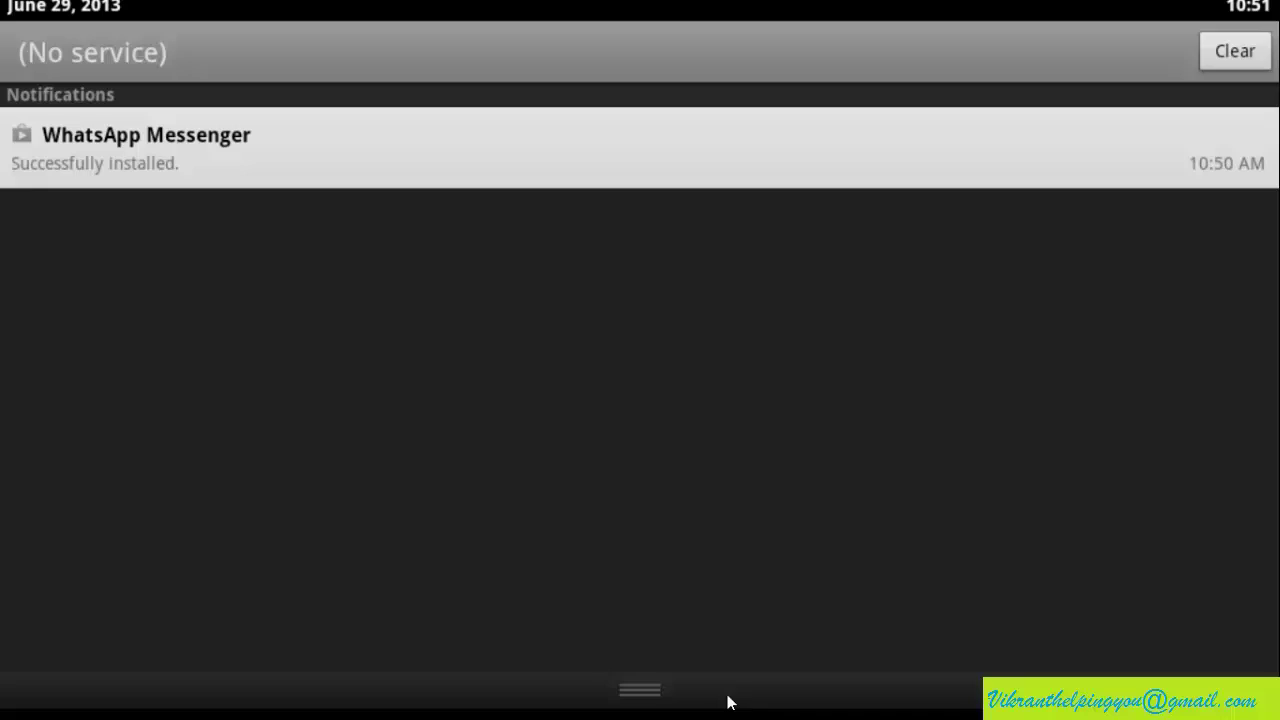
drag(682, 700, 673, 256)
click(1171, 154)
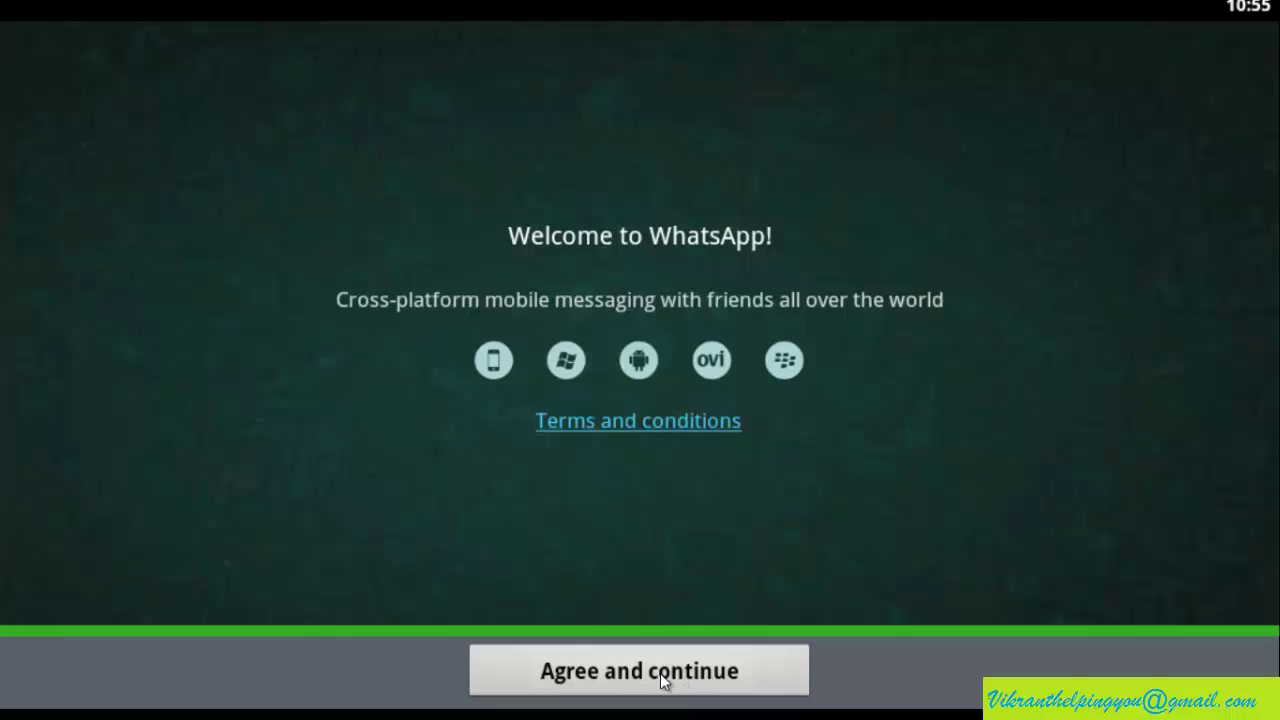
Step: Accept WhatsApp's terms and choose India (+91) as the country
click(660, 673)
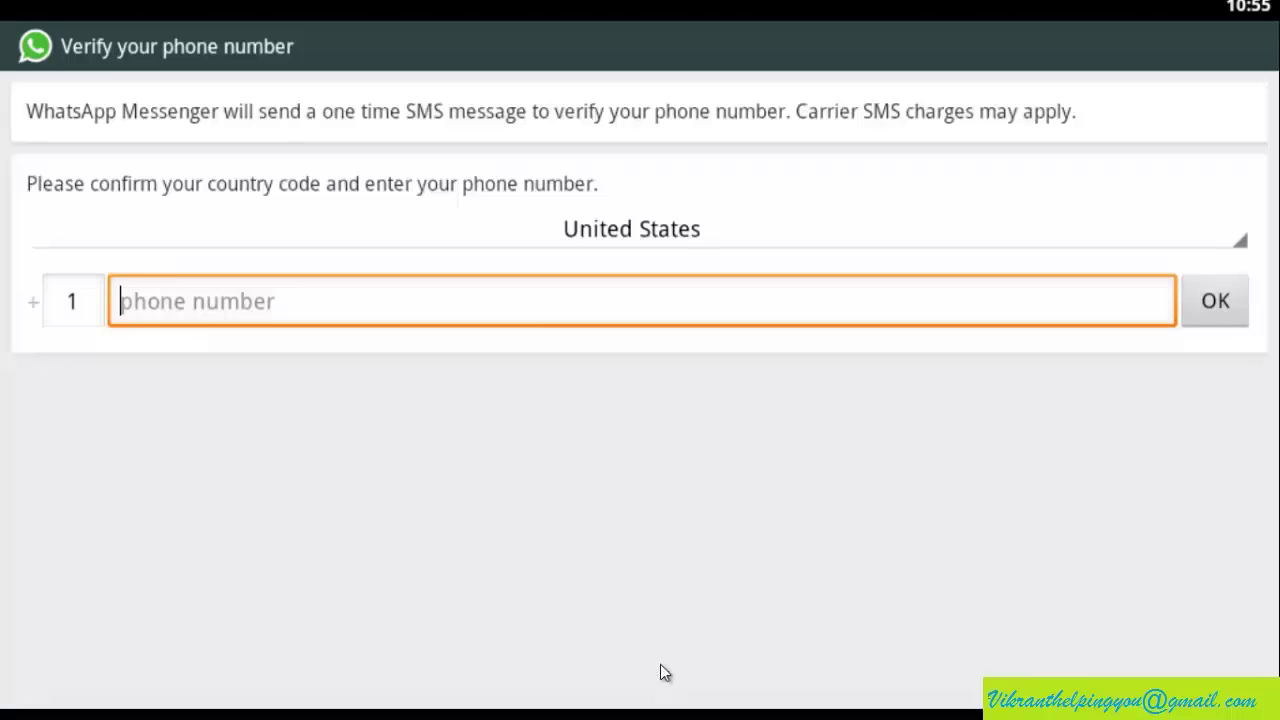
click(1234, 230)
scroll(745, 357, down, 5)
scroll(741, 361, down, 13)
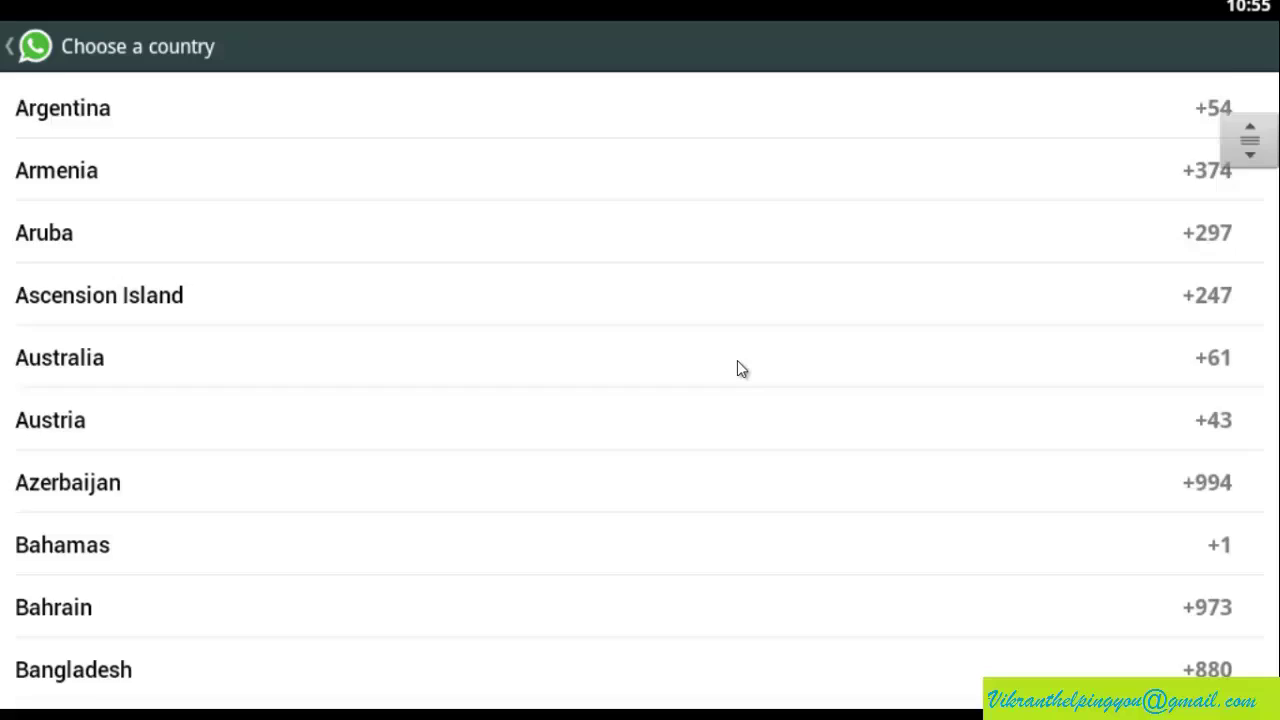
scroll(621, 485, down, 14)
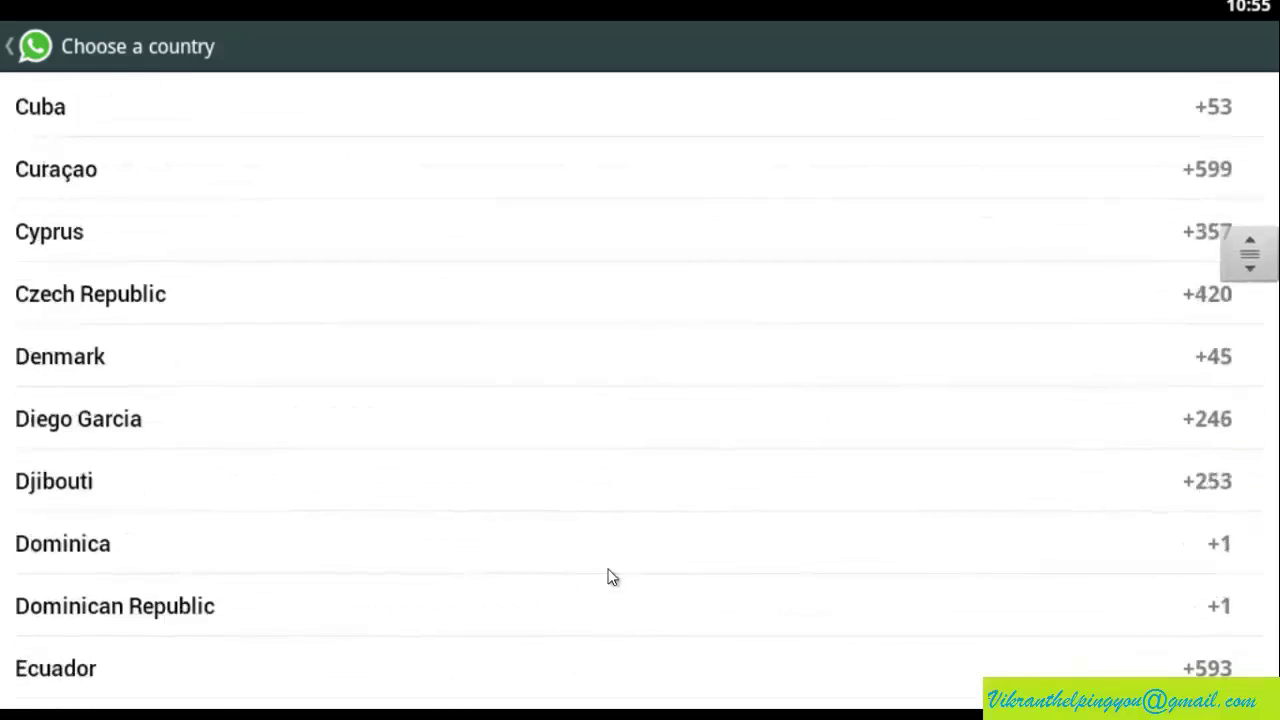
scroll(616, 502, down, 20)
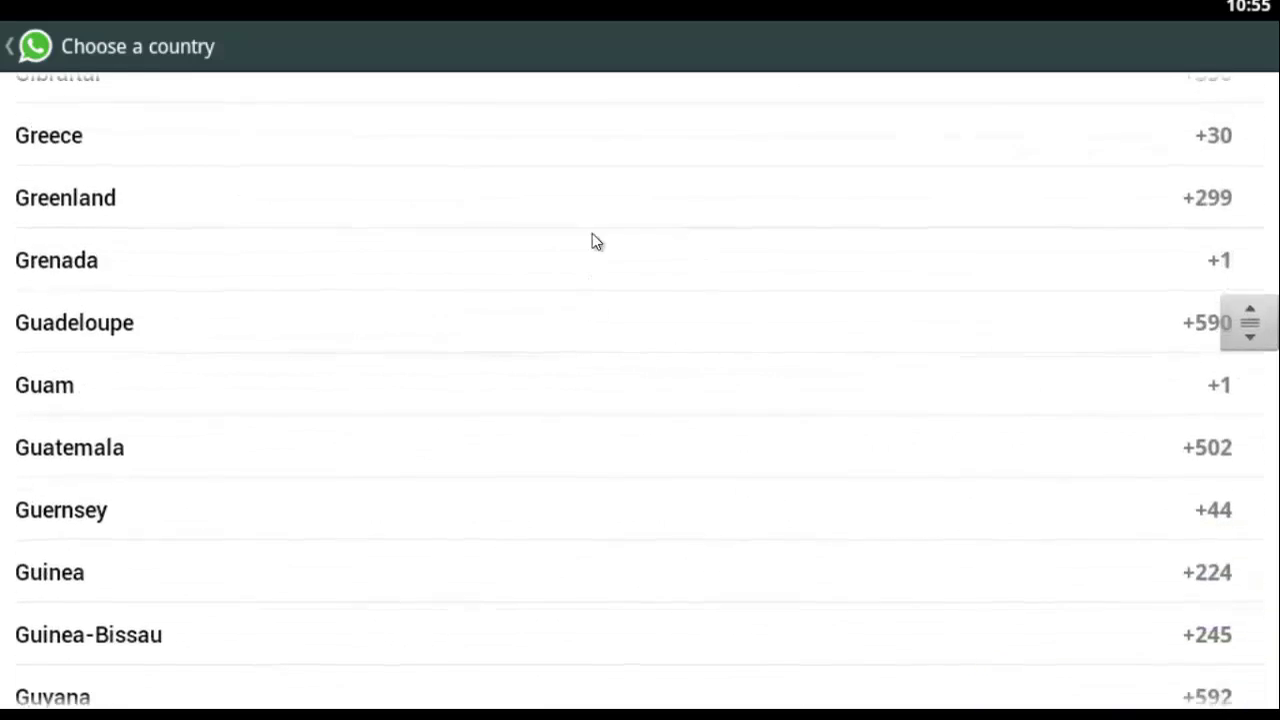
scroll(605, 424, up, 6)
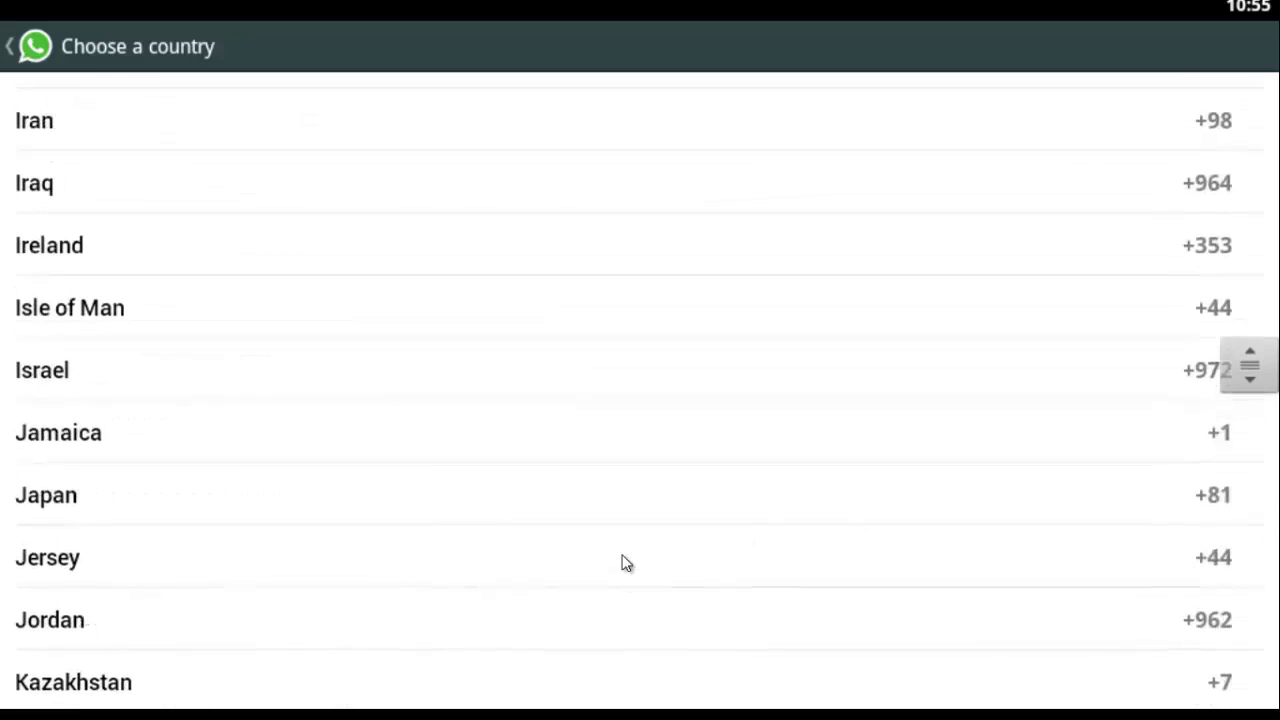
click(476, 224)
Step: Enter the phone number and submit it for verification
click(614, 300)
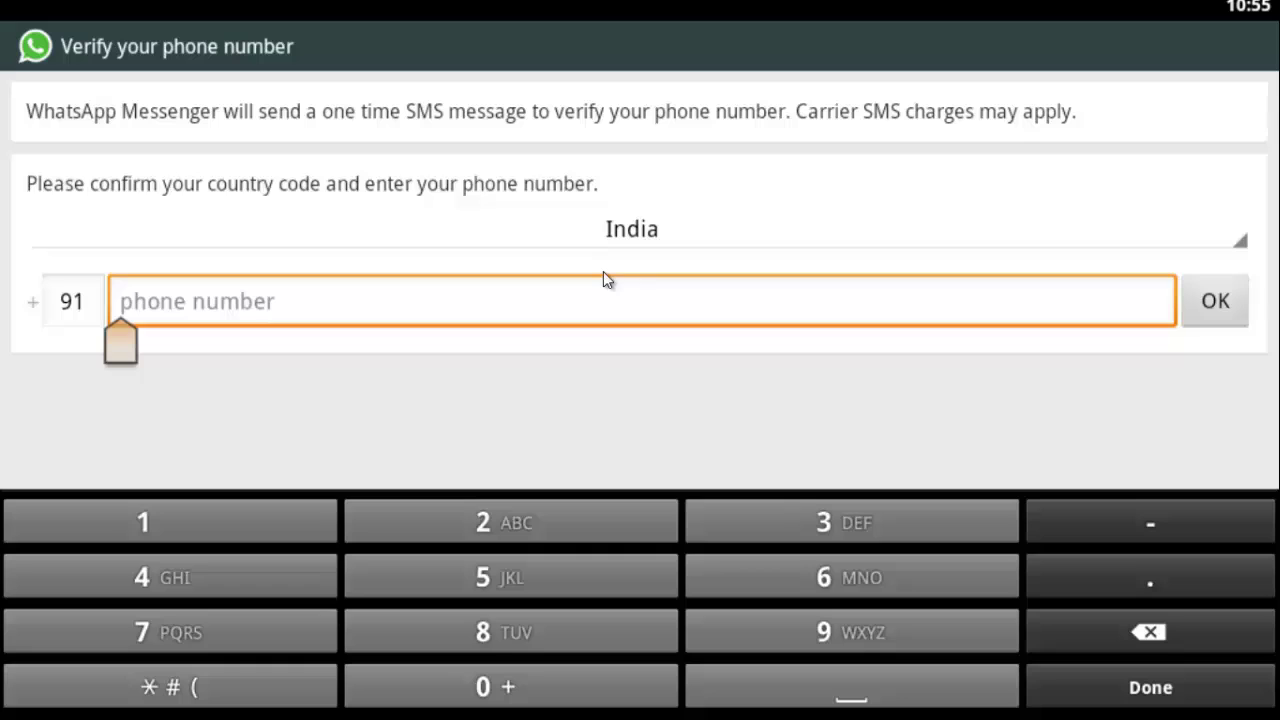
text(94******07)
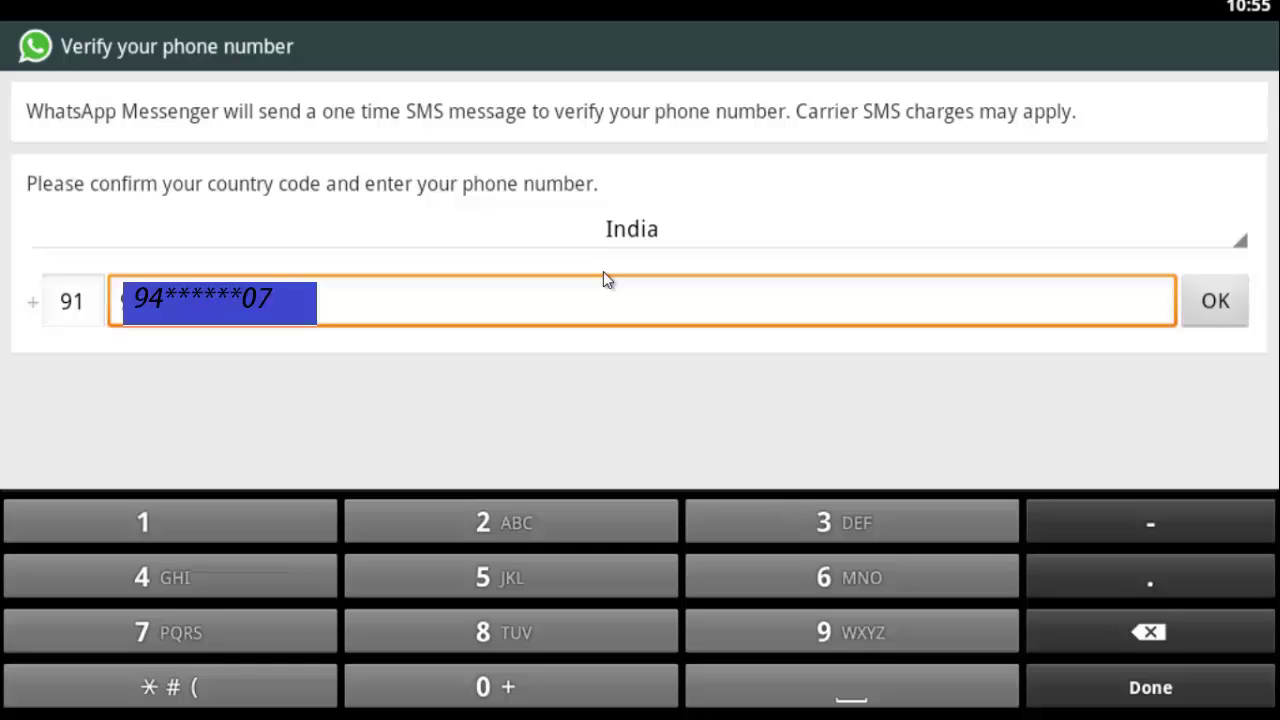
click(1232, 305)
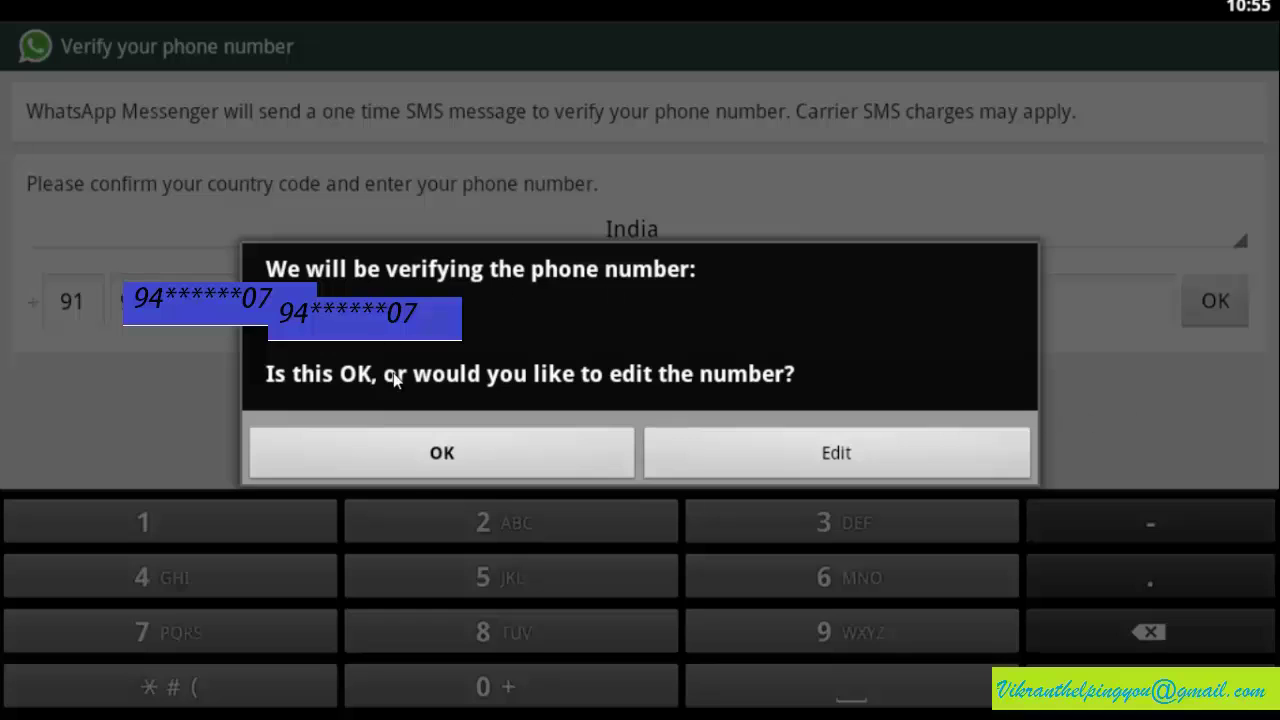
Step: Confirm the phone number, request a voice verification call, and enter the six-digit code it gives
click(415, 452)
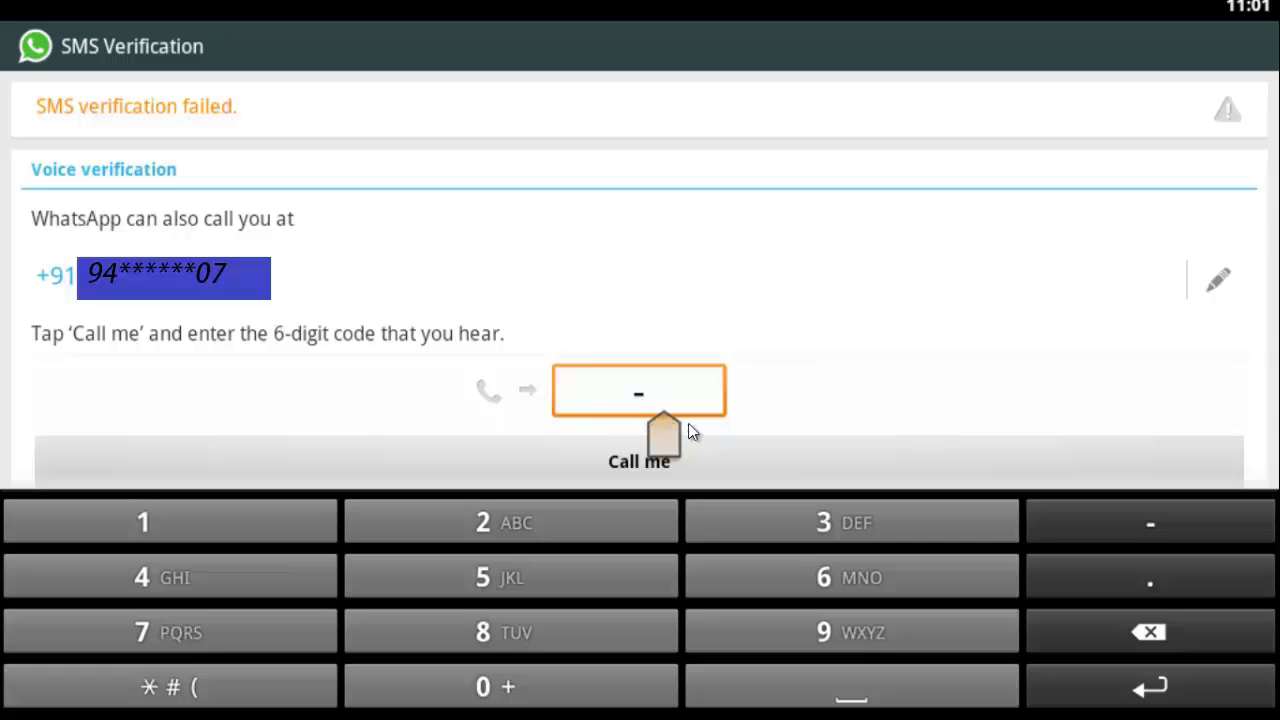
click(649, 458)
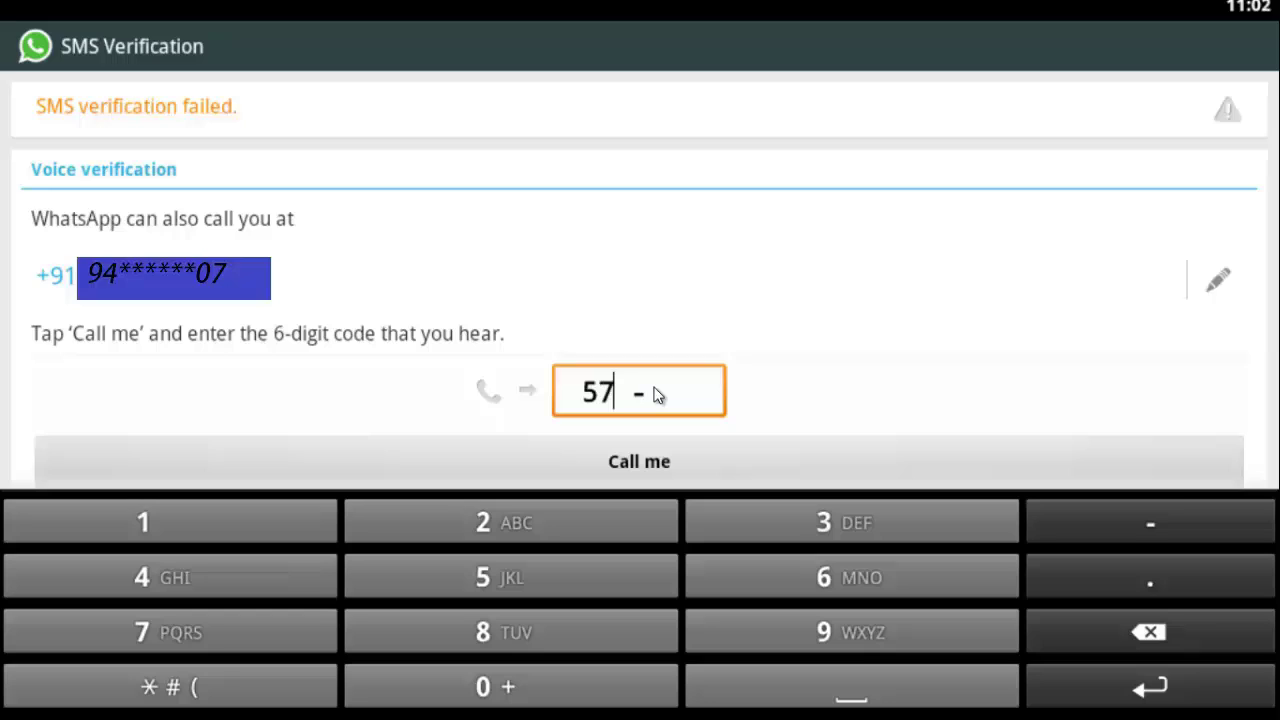
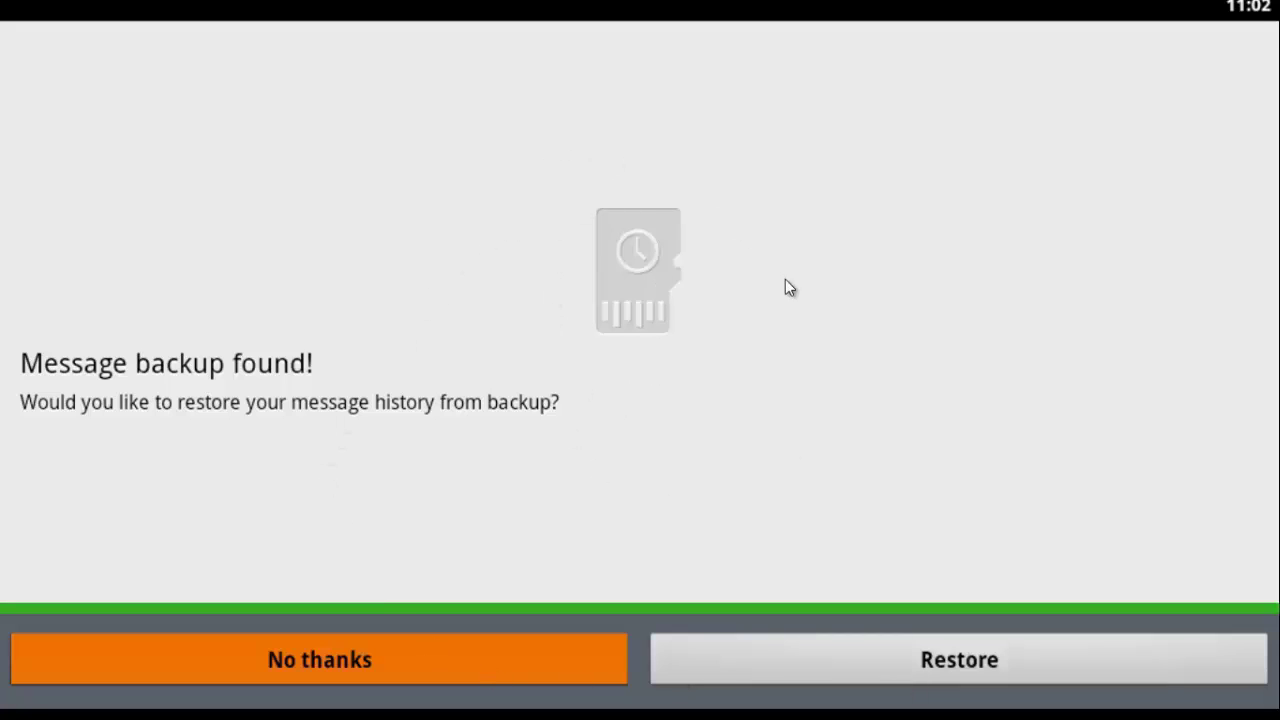
Step: Restore the 247 backed-up messages and save the profile name to finish setup
click(791, 666)
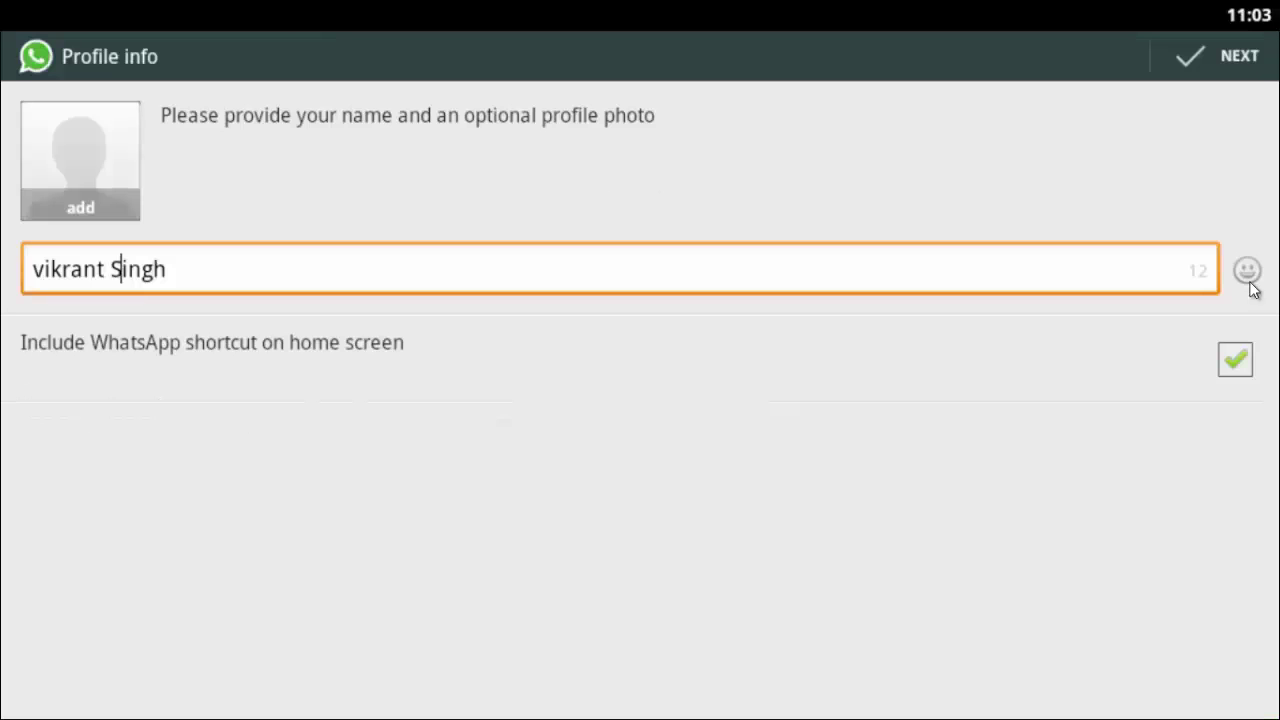
click(1236, 56)
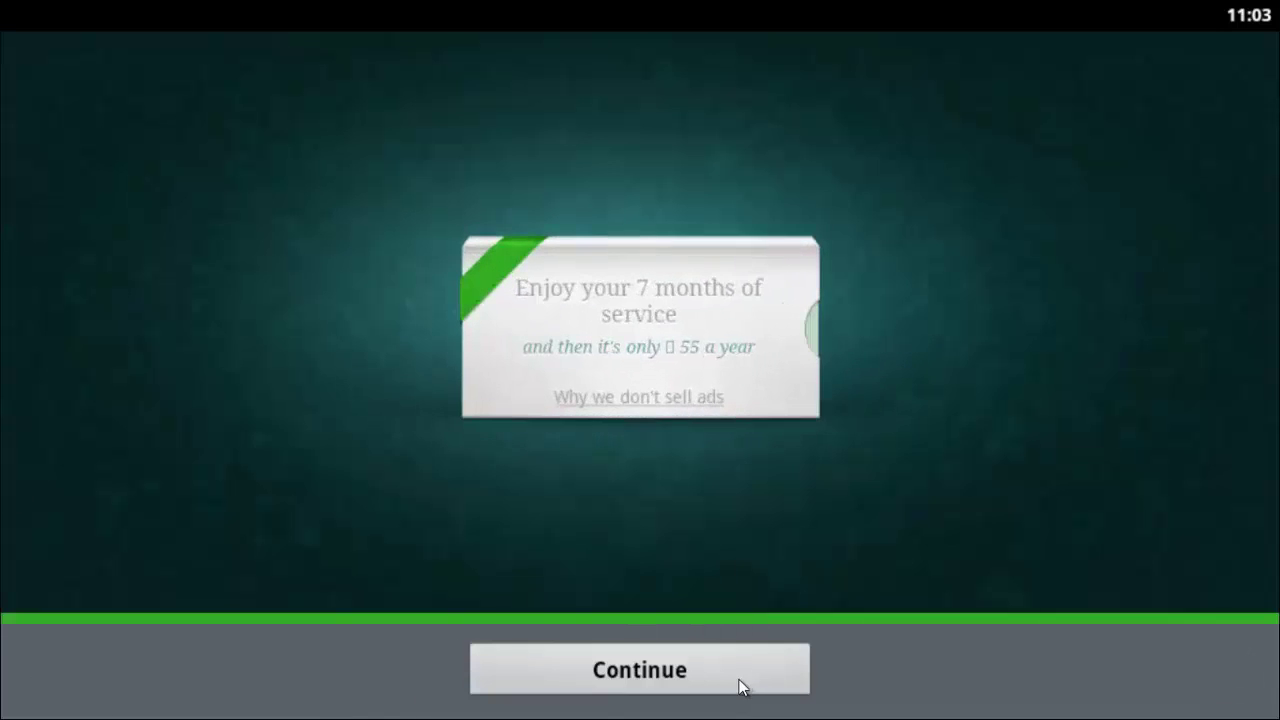
Step: Open the second chat and send the message ending 'share it on your FB'
click(739, 672)
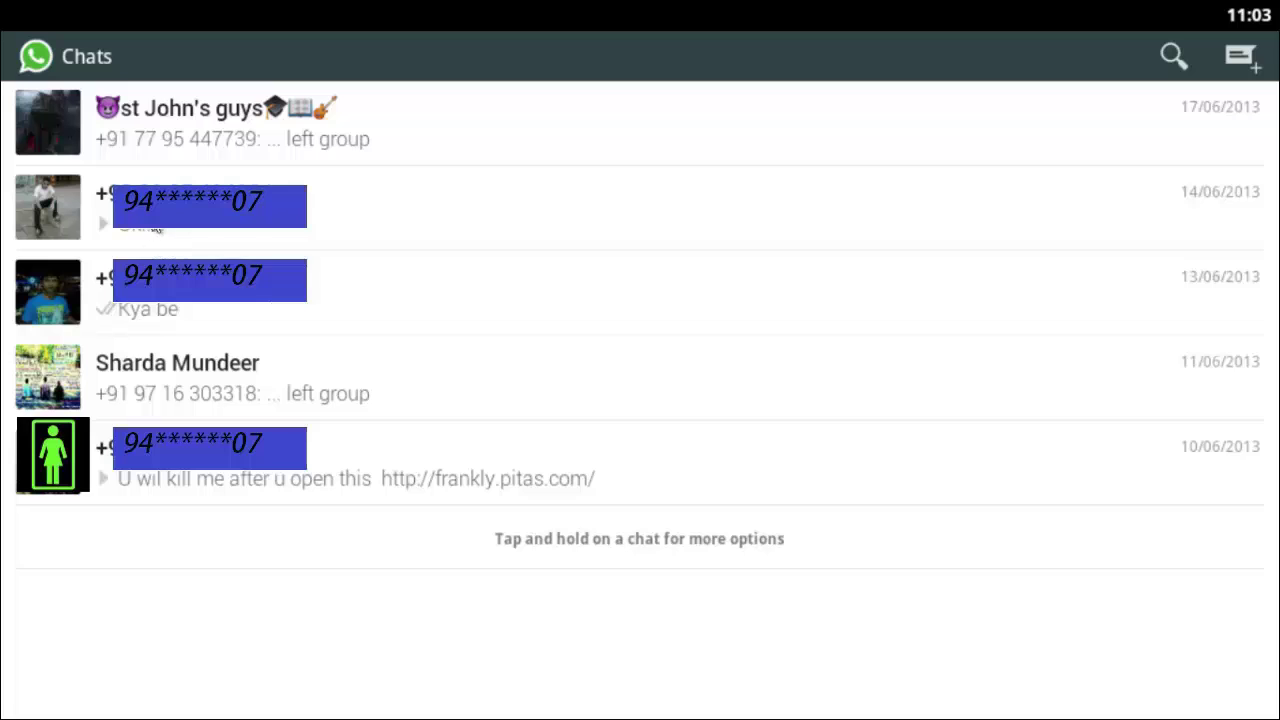
click(155, 240)
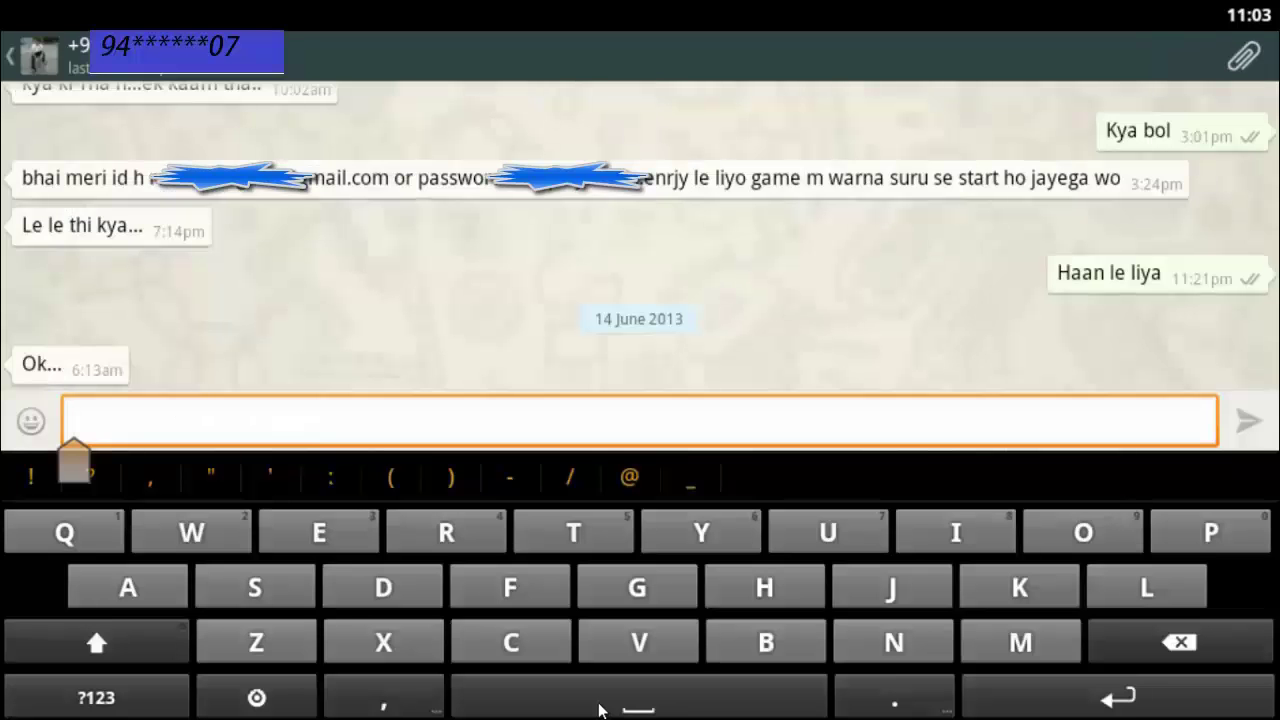
text(Hi)
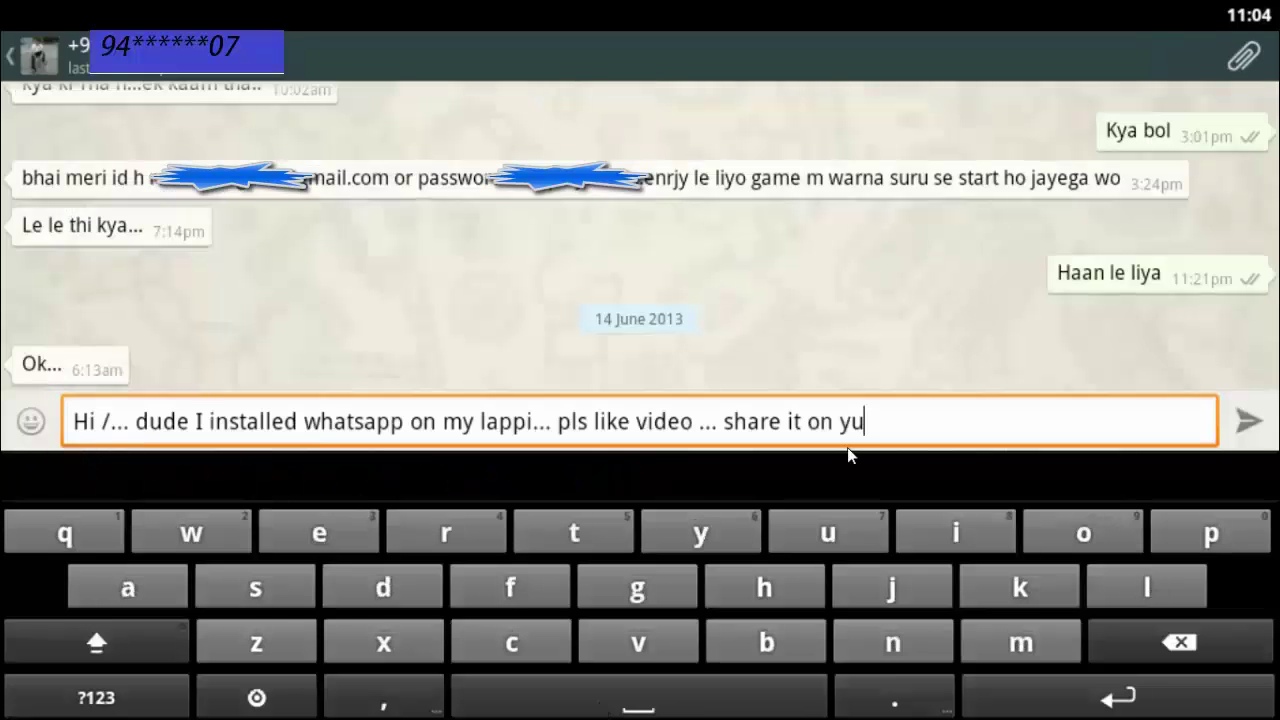
key(BackSpace)
text(our )
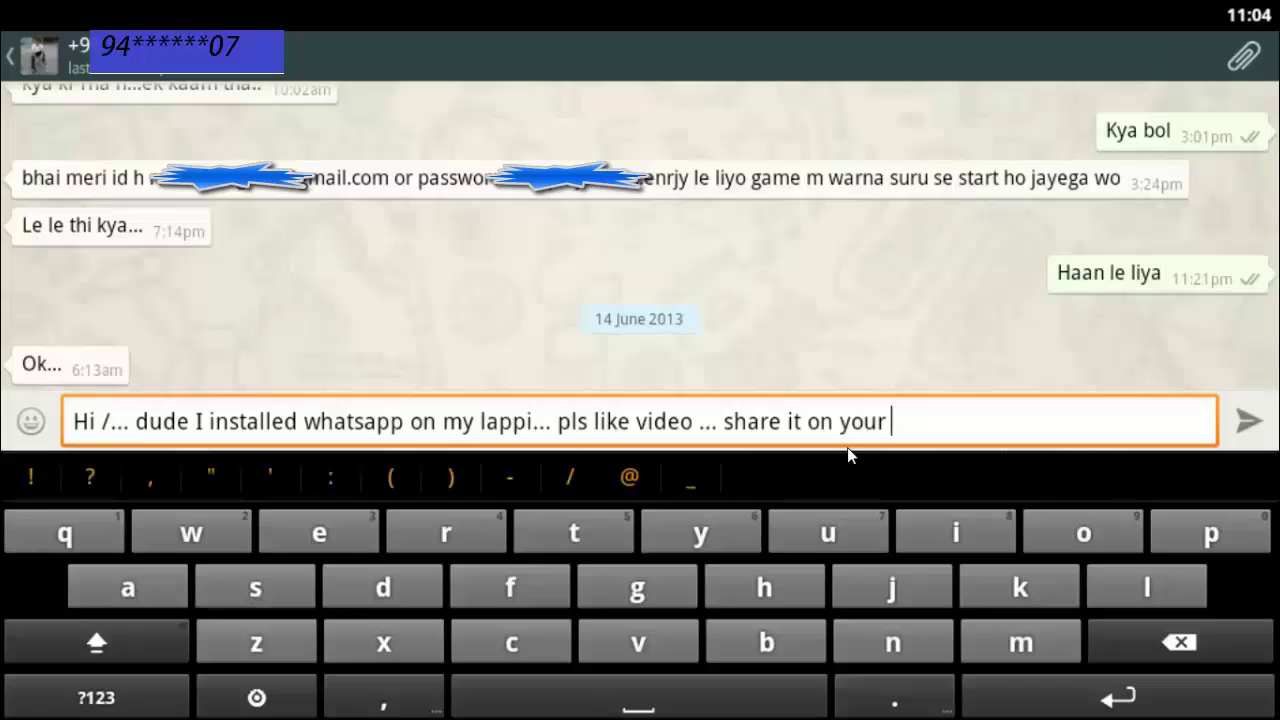
text(so)
key(BackSpace)
key(BackSpace)
text(FB)
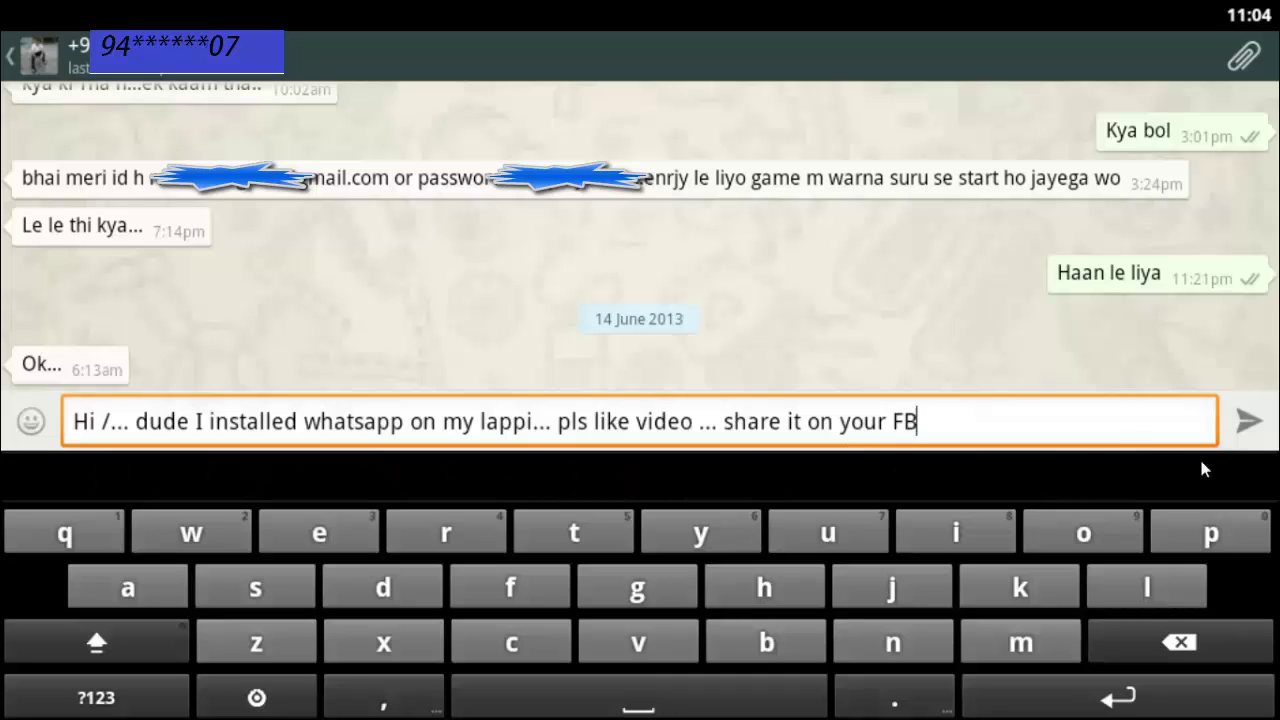
click(1249, 422)
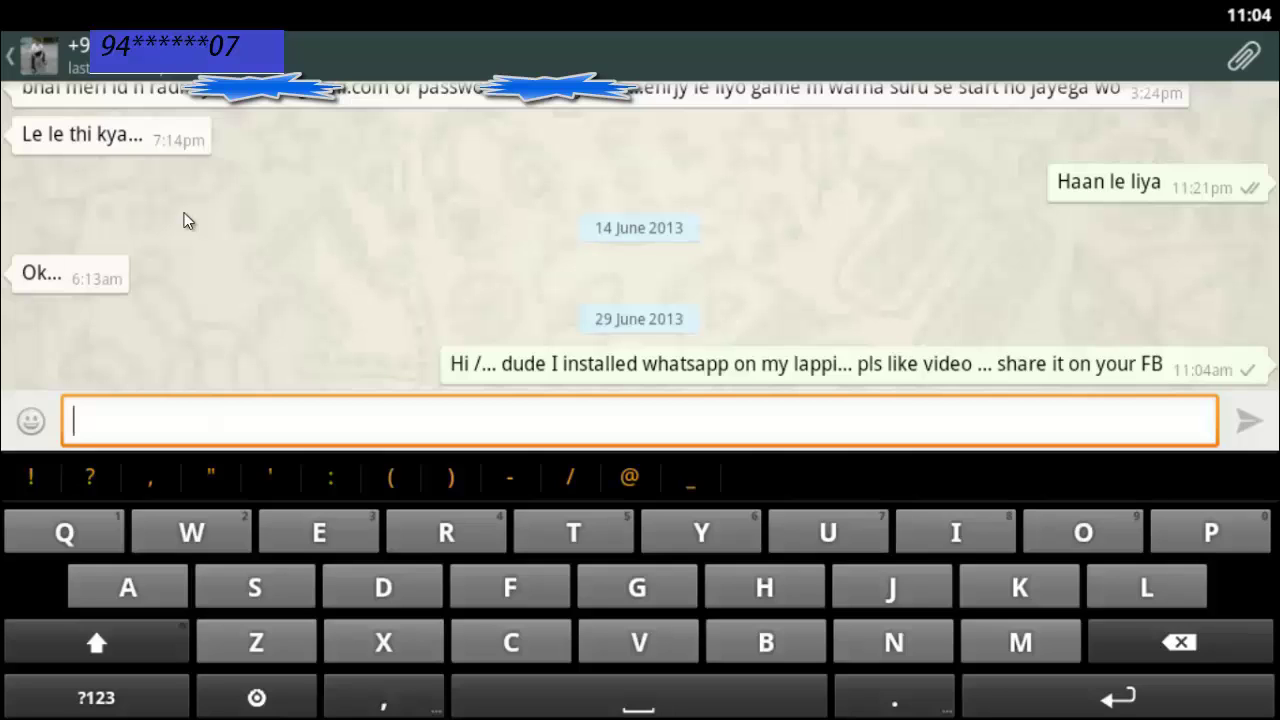
Step: Leave WhatsApp's chats and return to its Google Play Store page
click(20, 55)
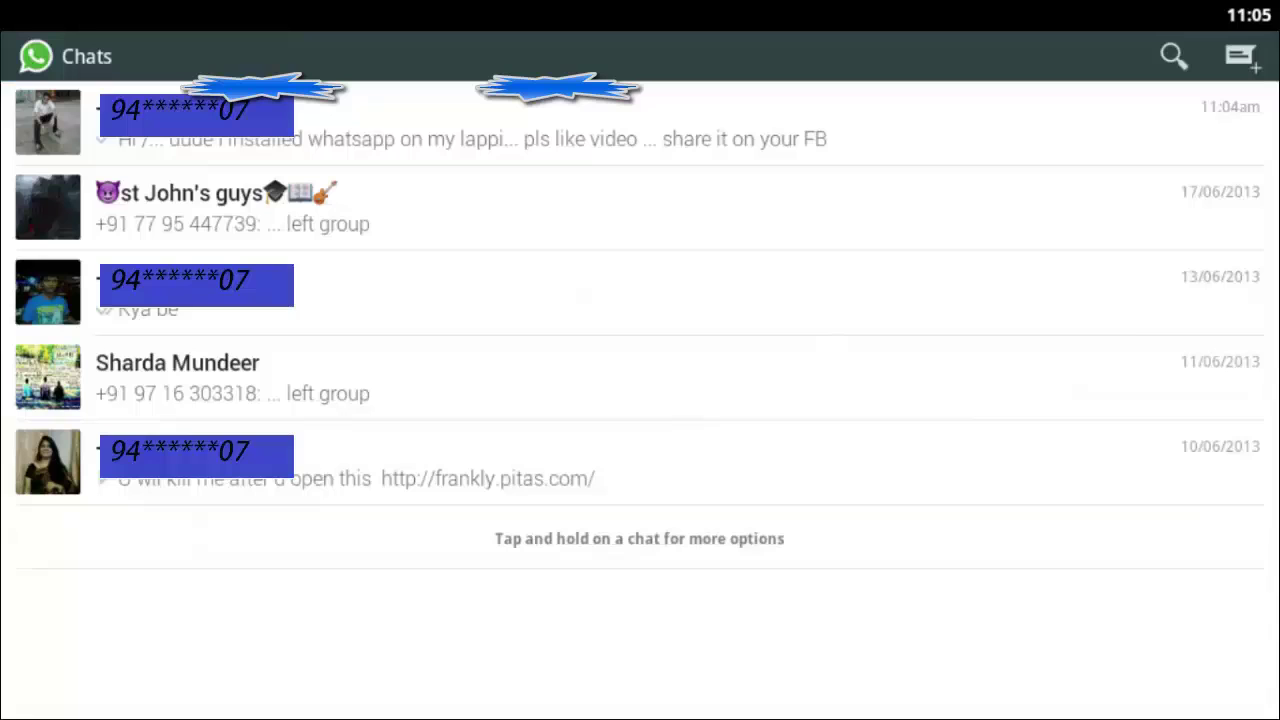
mouse_move(1239, 689)
click(803, 598)
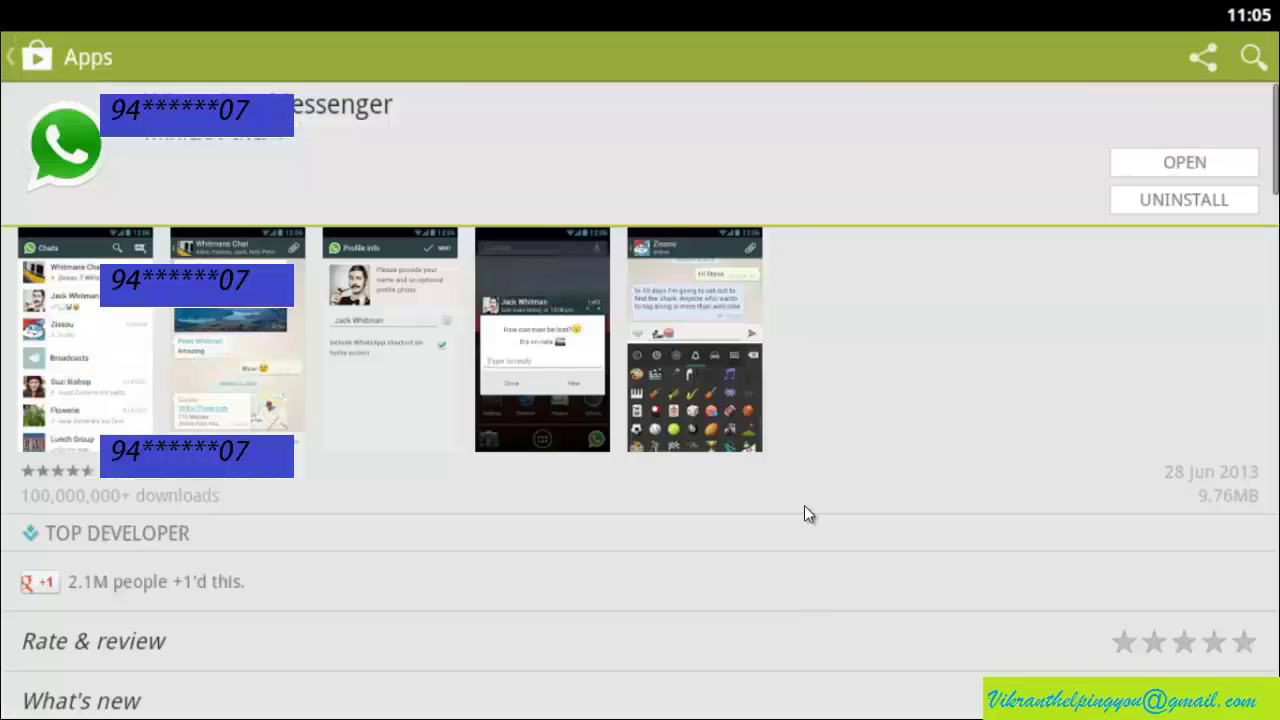
Step: Scroll through the listings, then go to the main Google Play Apps page
mouse_move(1080, 648)
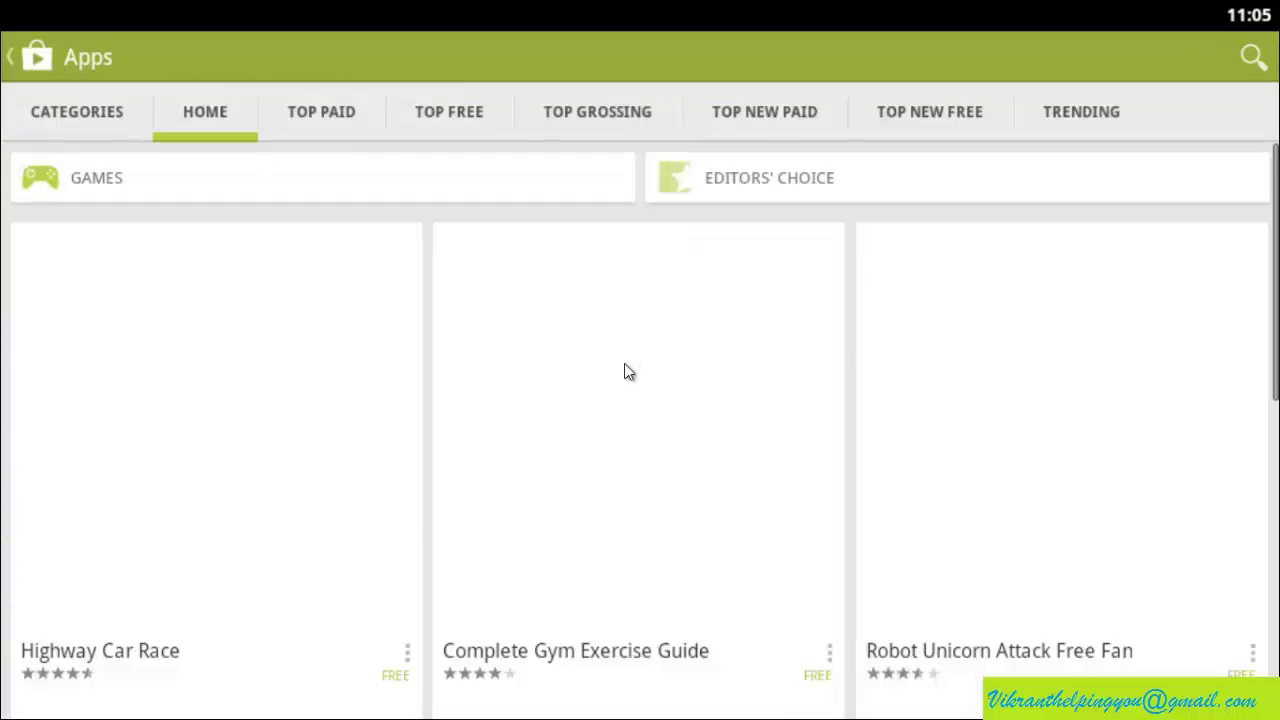
scroll(637, 349, down, 3)
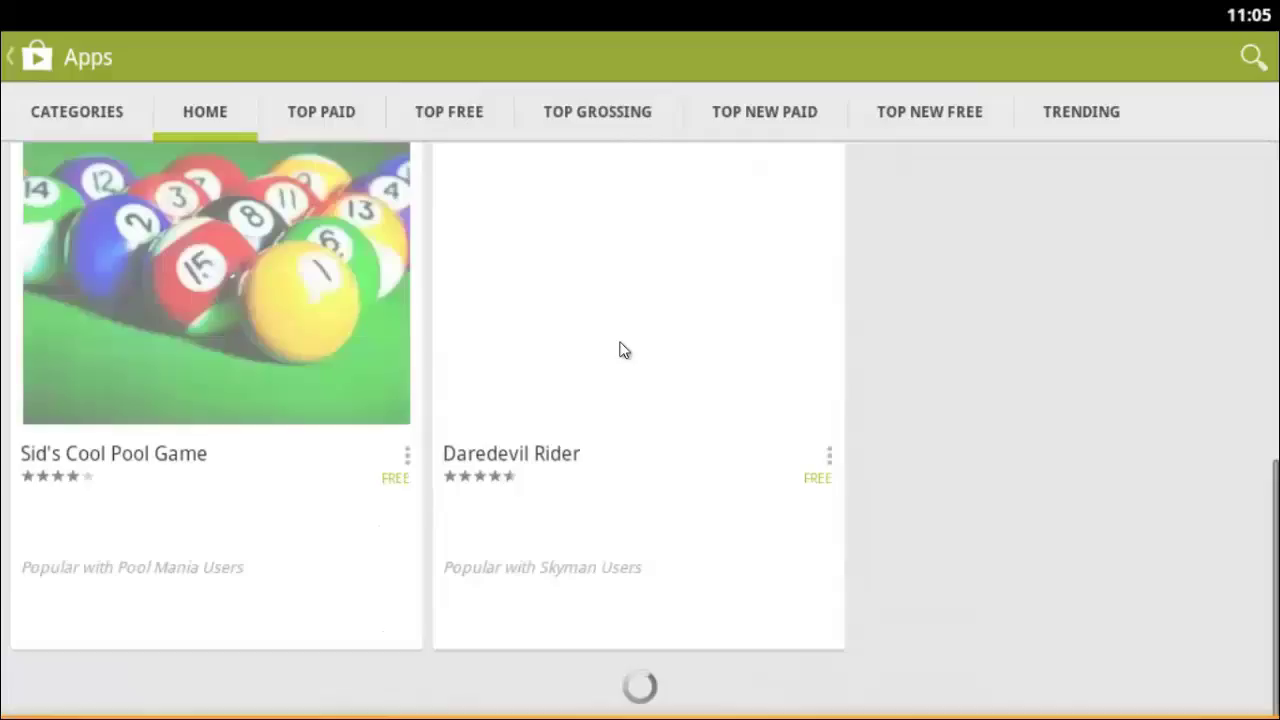
scroll(610, 340, up, 10)
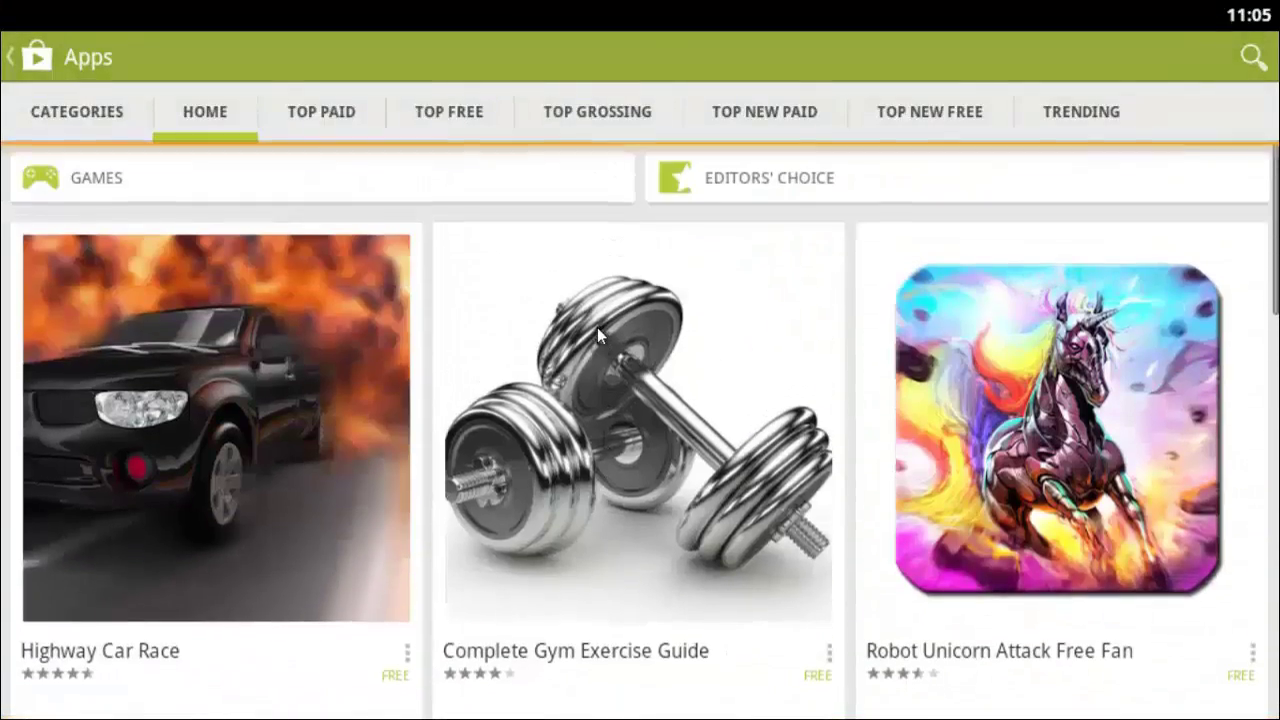
scroll(594, 325, down, 10)
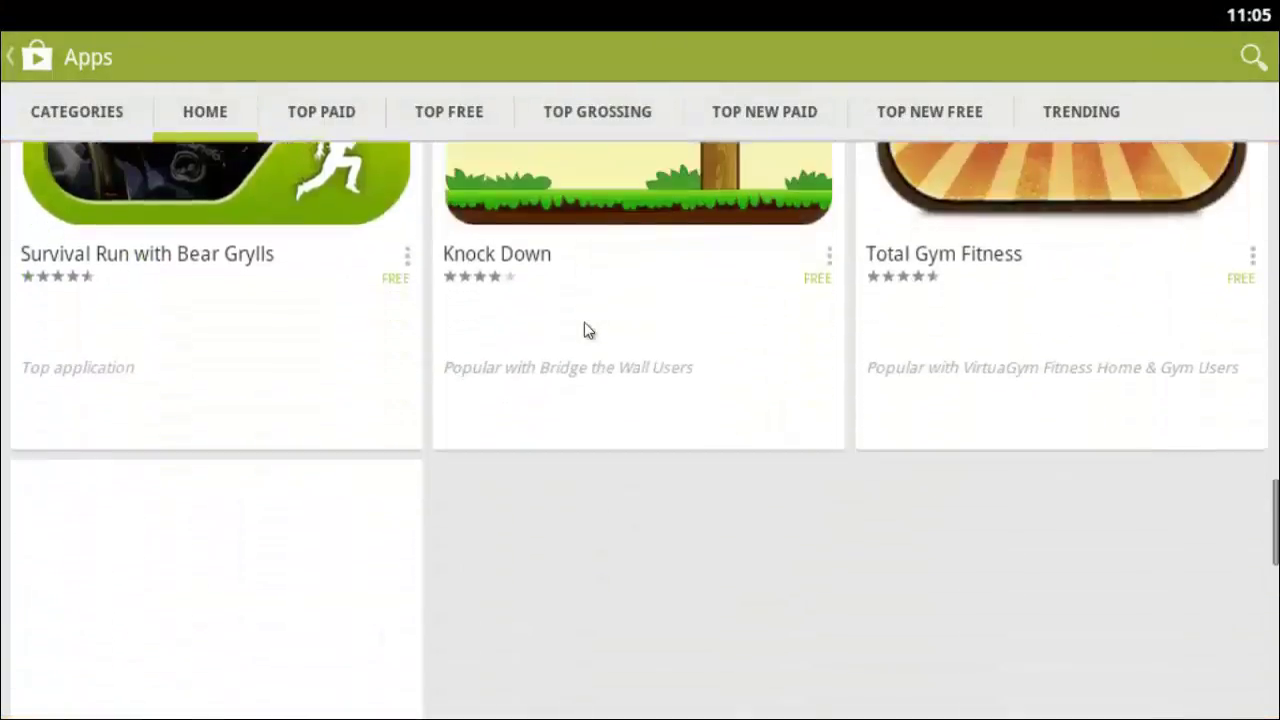
scroll(585, 328, up, 10)
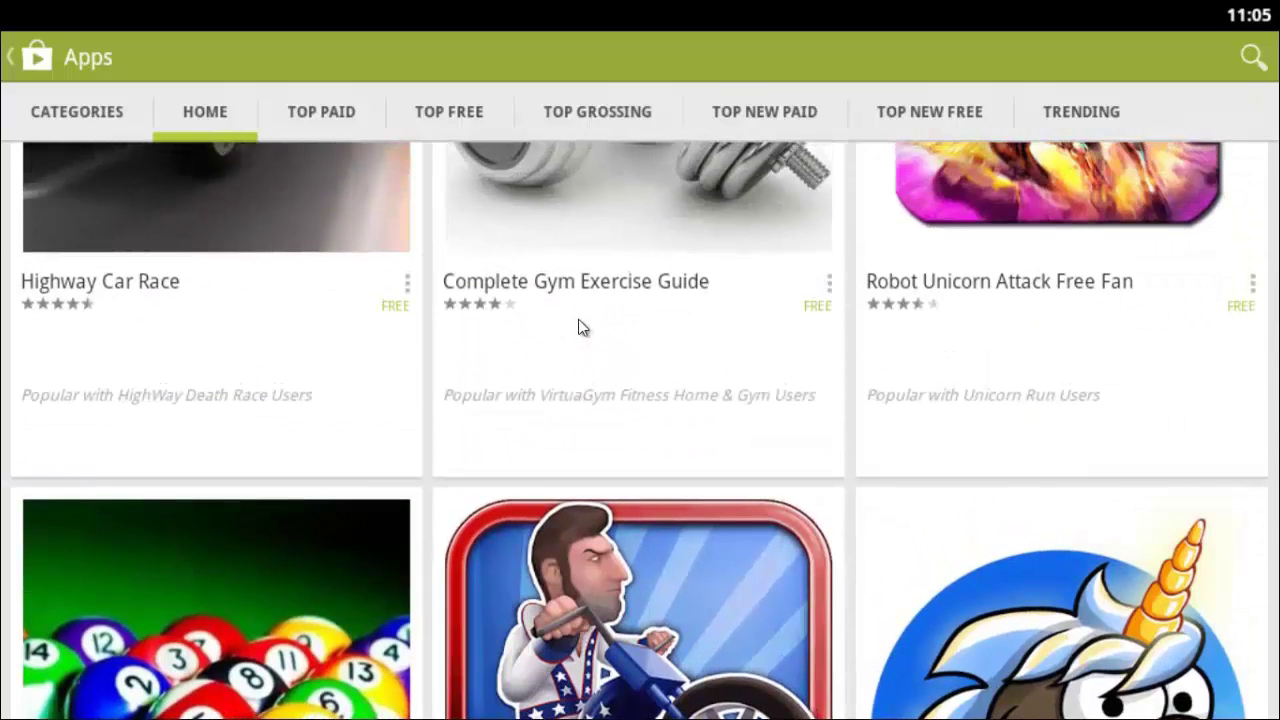
scroll(578, 328, down, 5)
scroll(575, 331, down, 5)
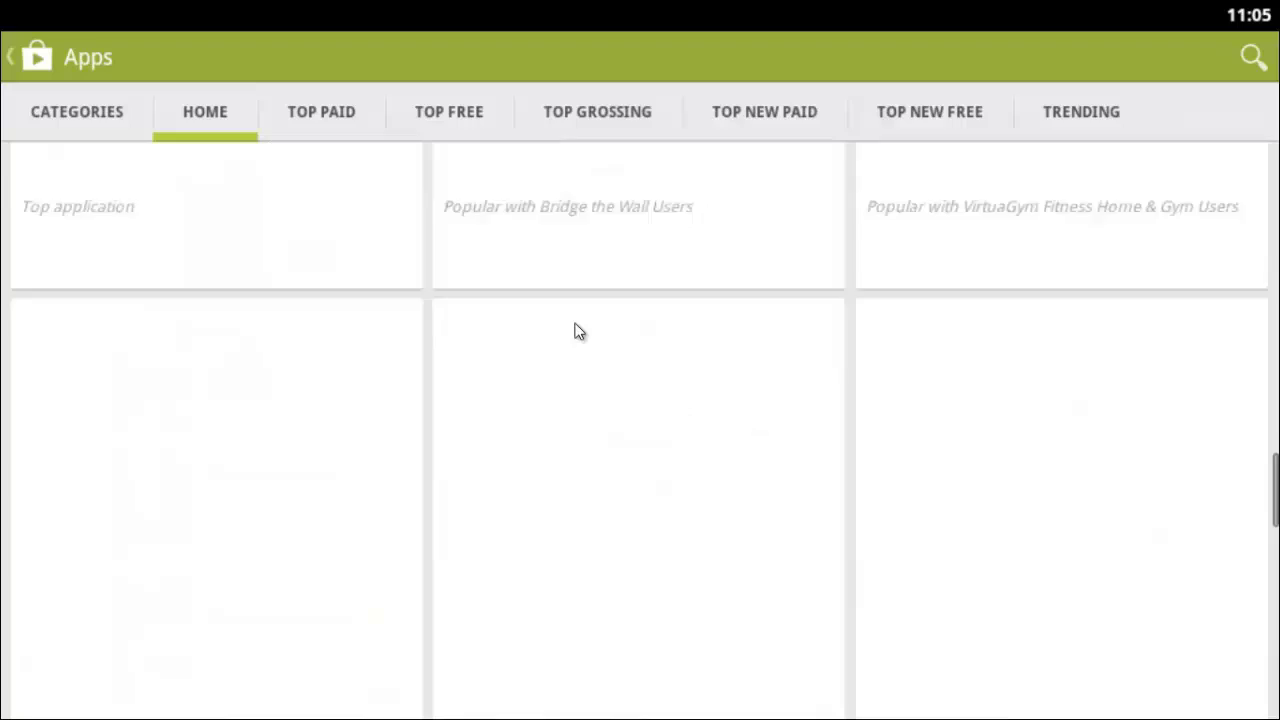
scroll(575, 331, up, 10)
scroll(690, 180, up, 3)
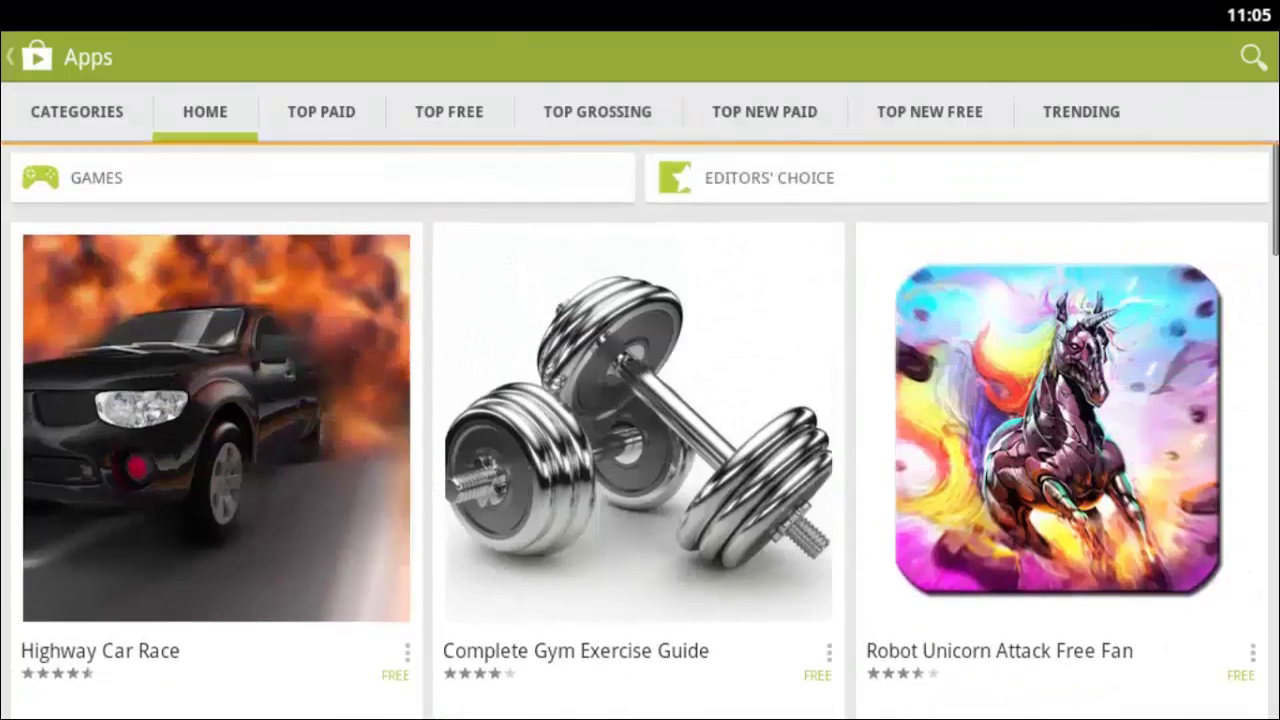
click(30, 62)
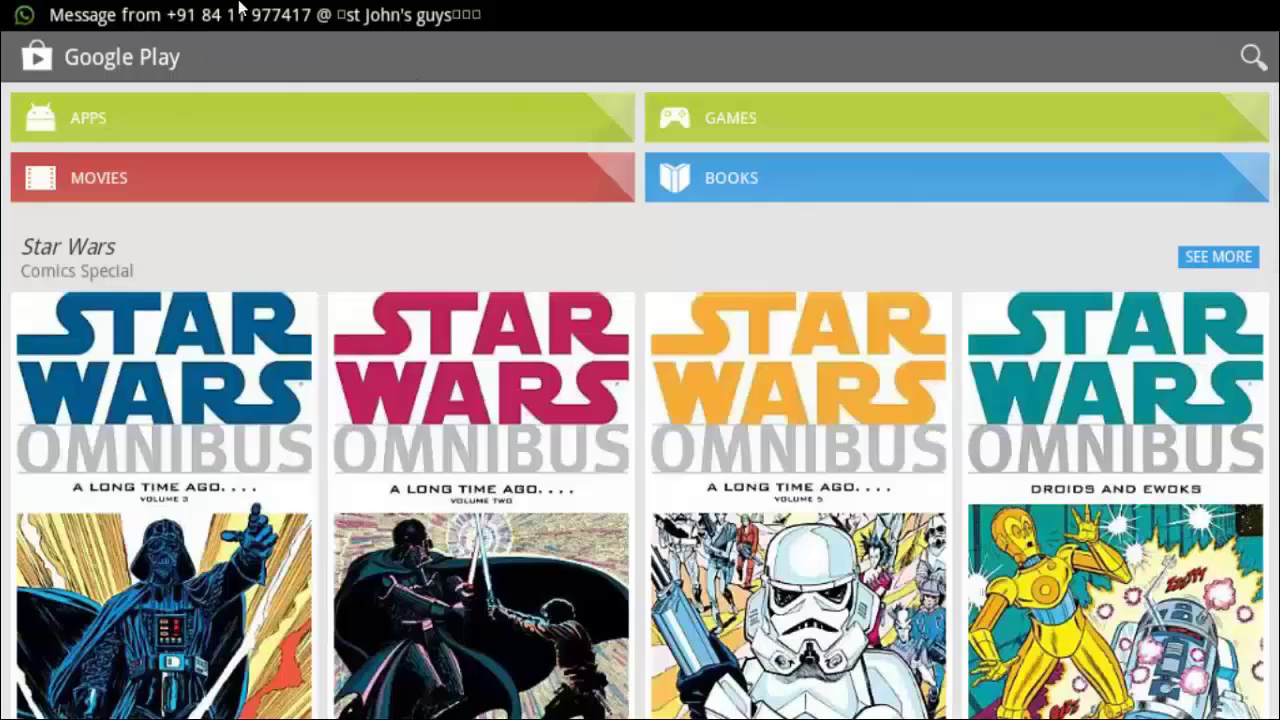
Step: Read the new WhatsApp group message in the notification shade, then exit full-screen Android view
drag(315, 5, 312, 520)
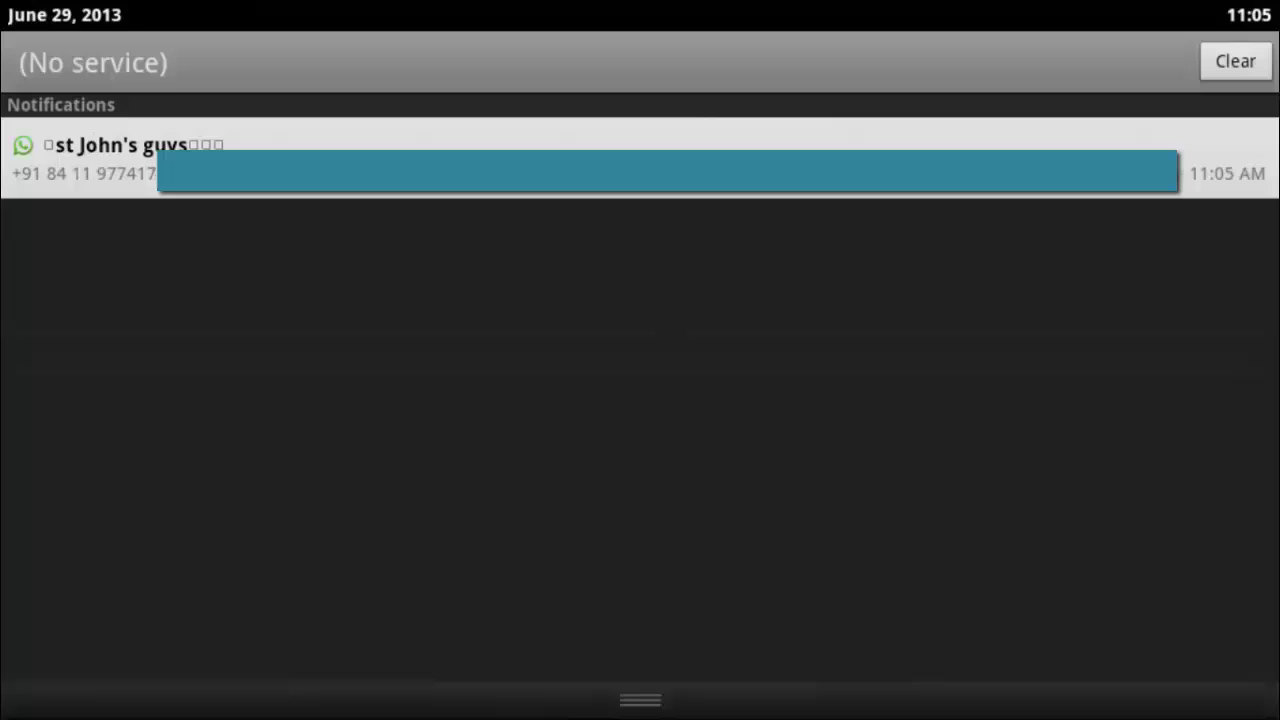
drag(627, 712, 620, 649)
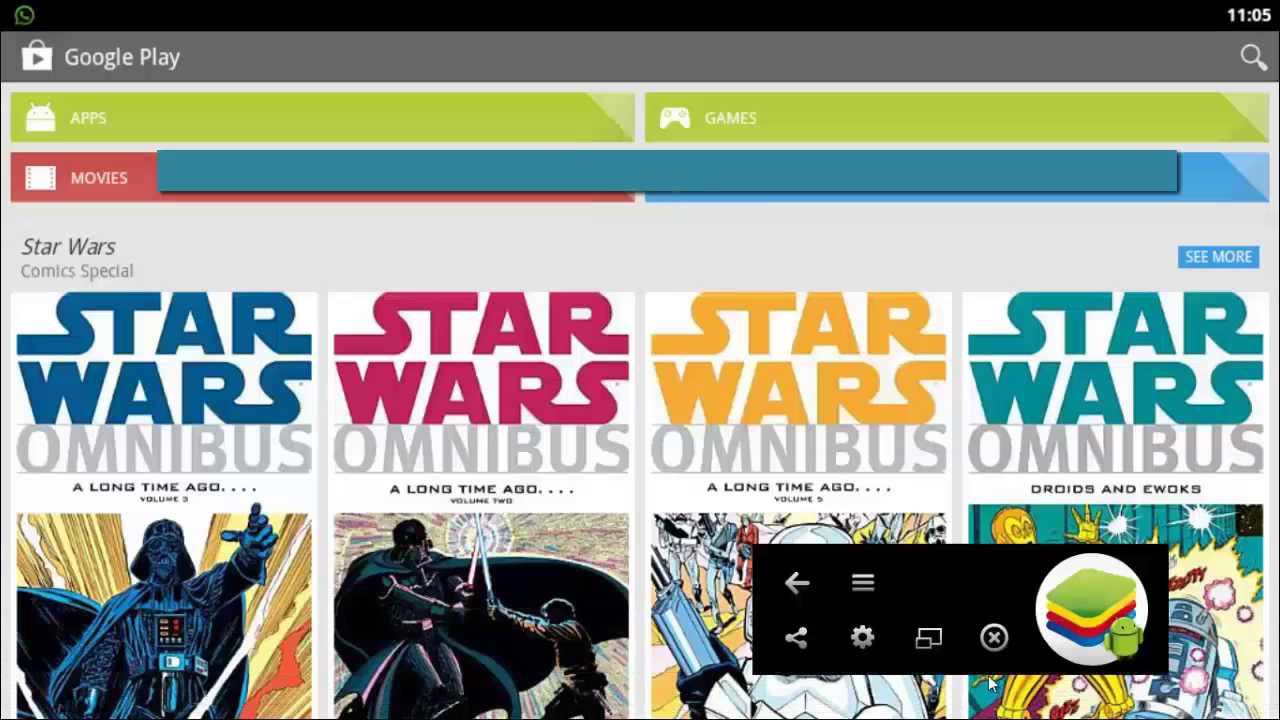
click(993, 638)
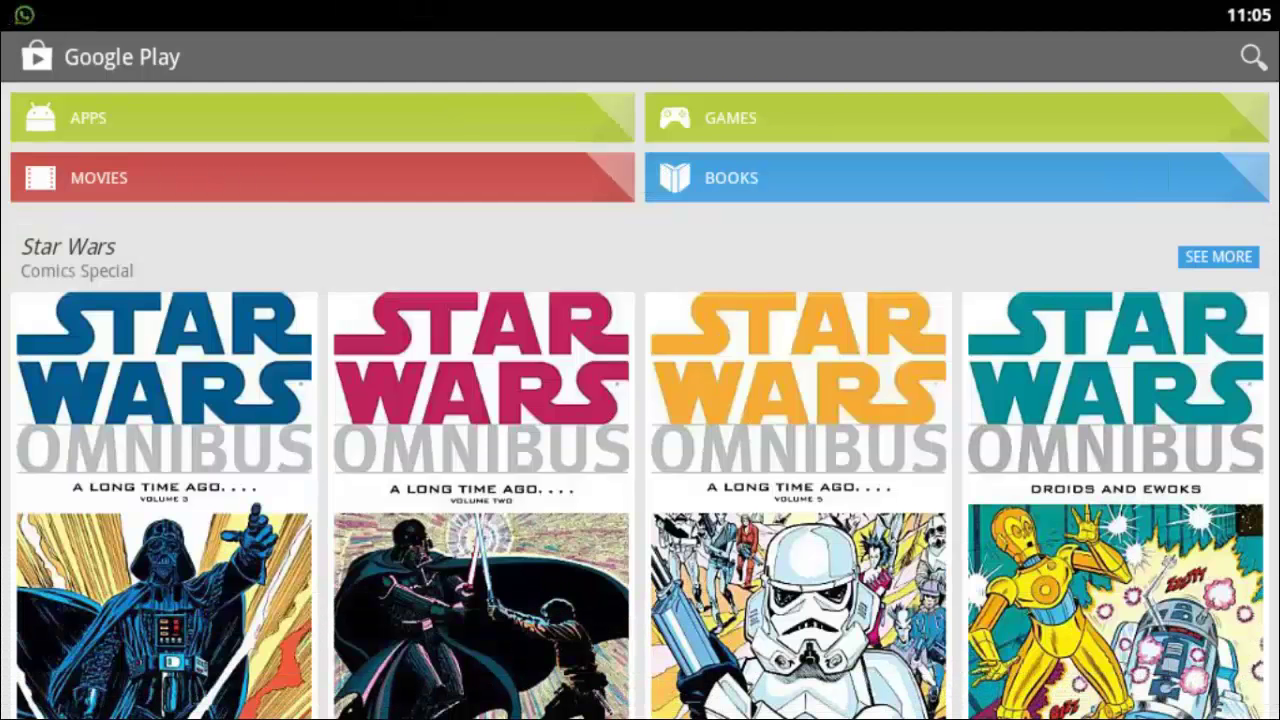
mouse_move(1240, 710)
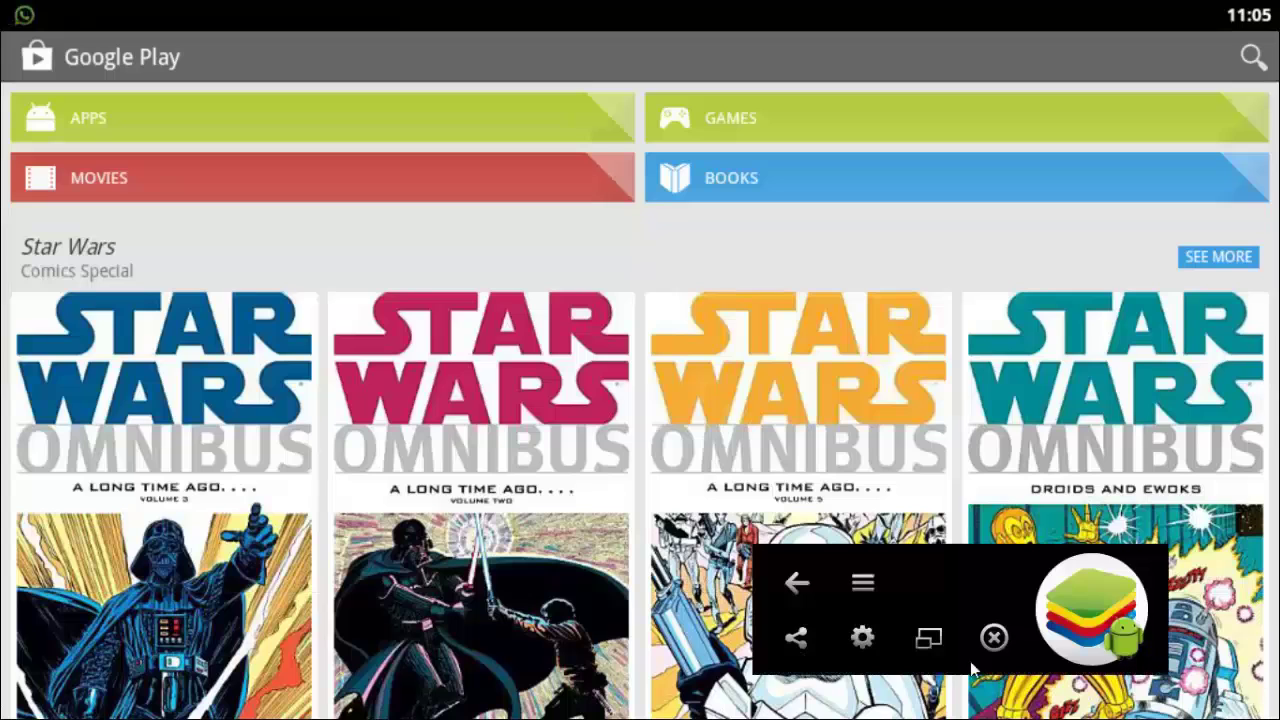
click(997, 643)
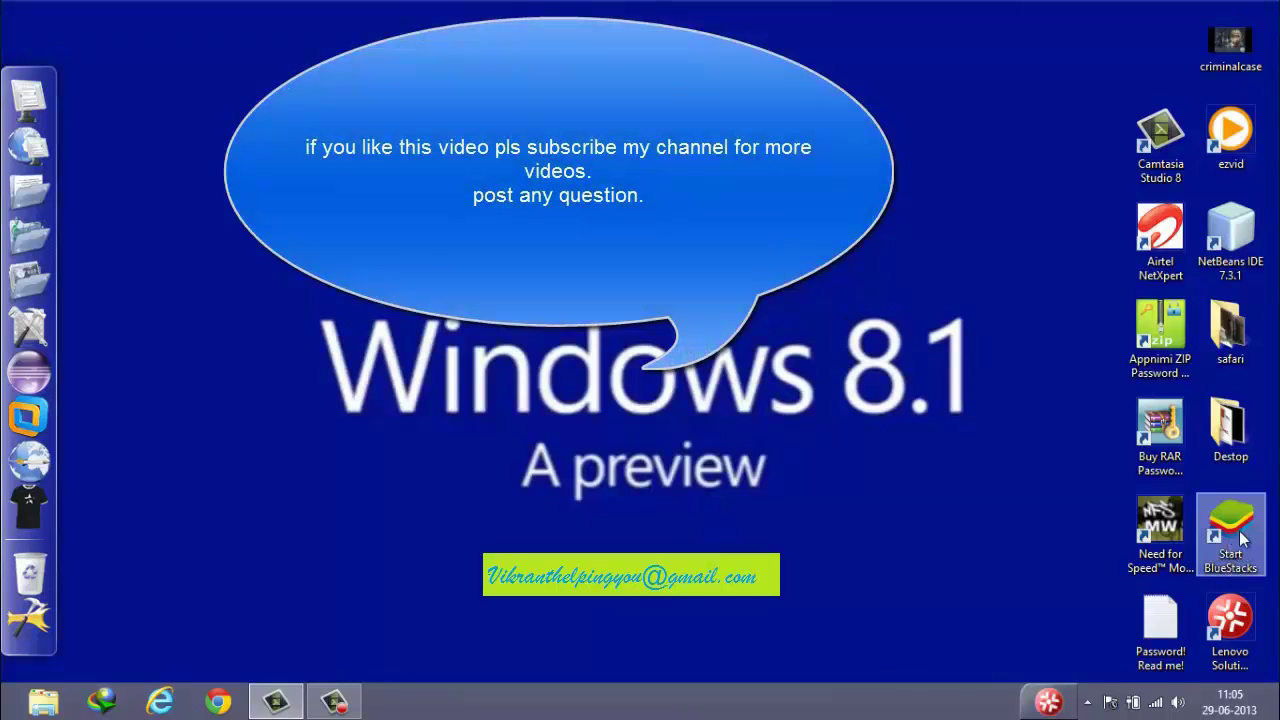
Step: Show the hidden taskbar tray icons to see the WhatsApp group notification
click(1089, 702)
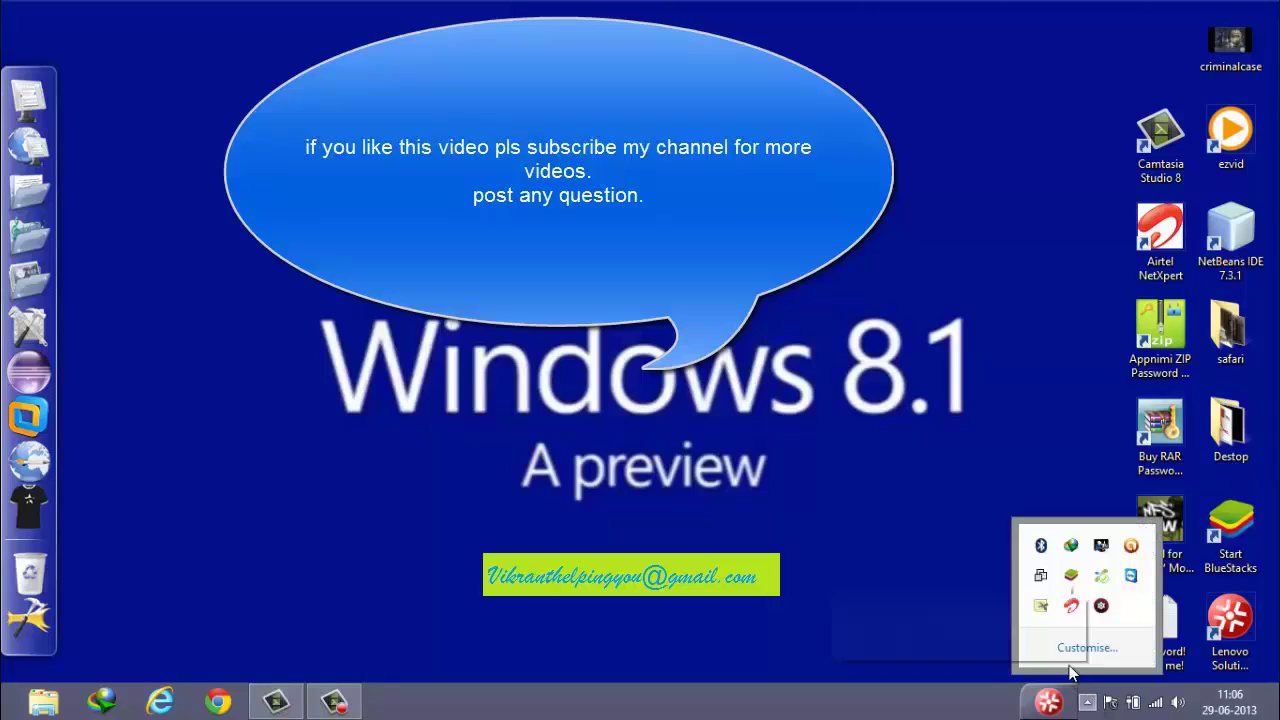